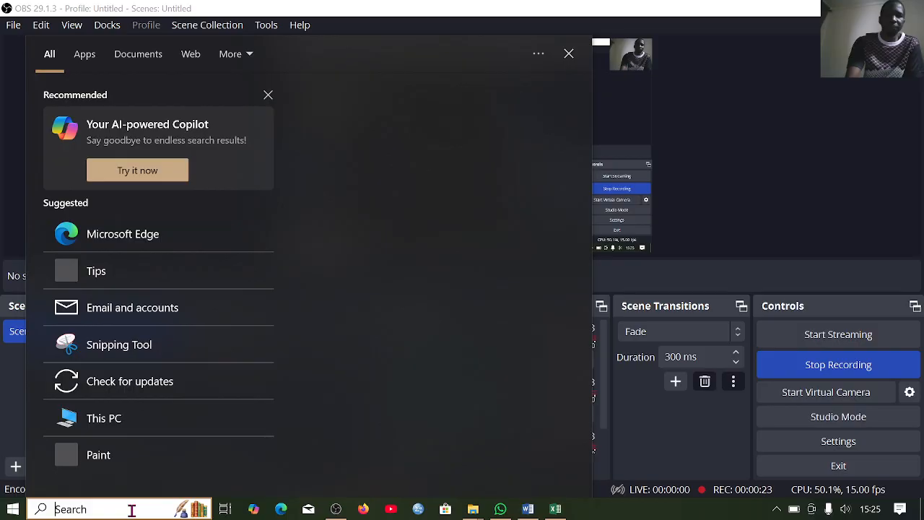
- Find and launch netedit
text(ne)
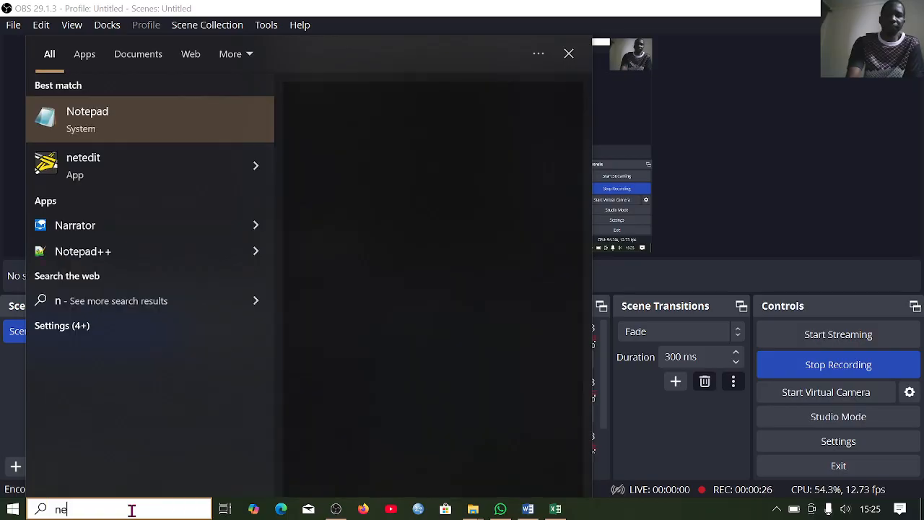
text(tedit)
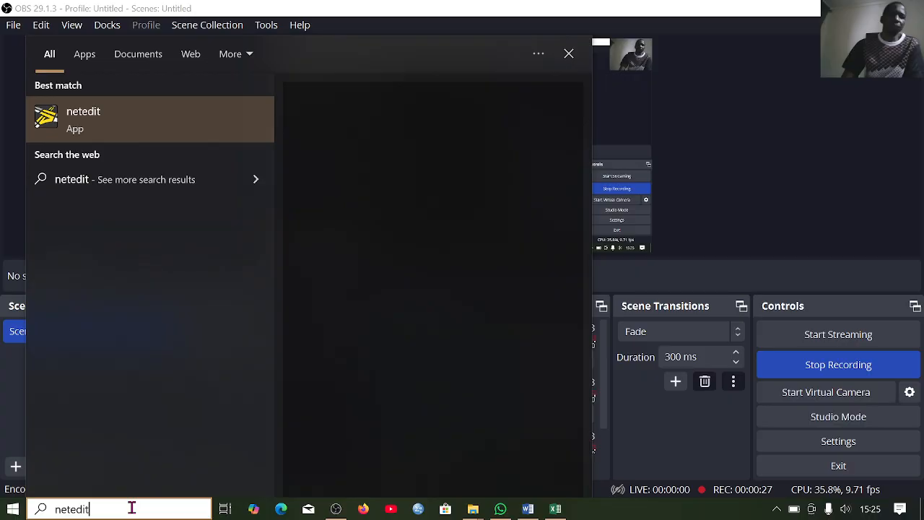
click(116, 133)
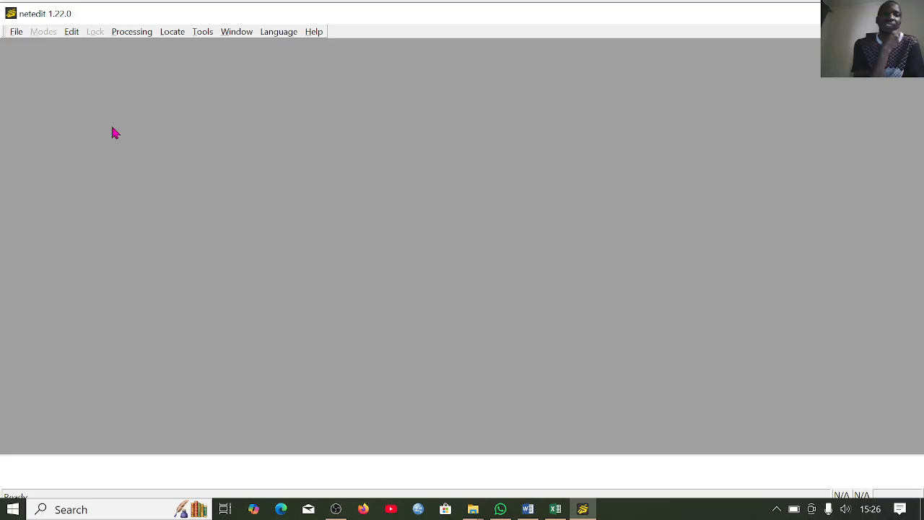
- Create a new empty network
click(16, 33)
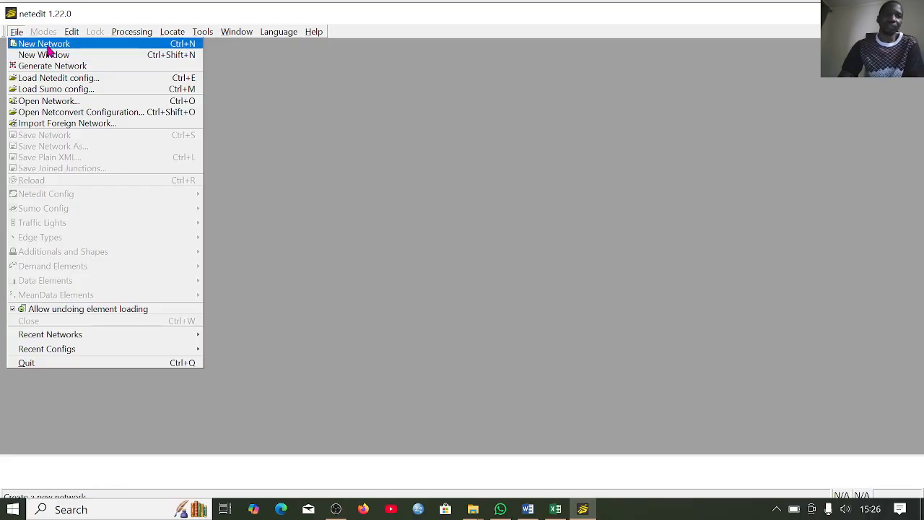
click(47, 48)
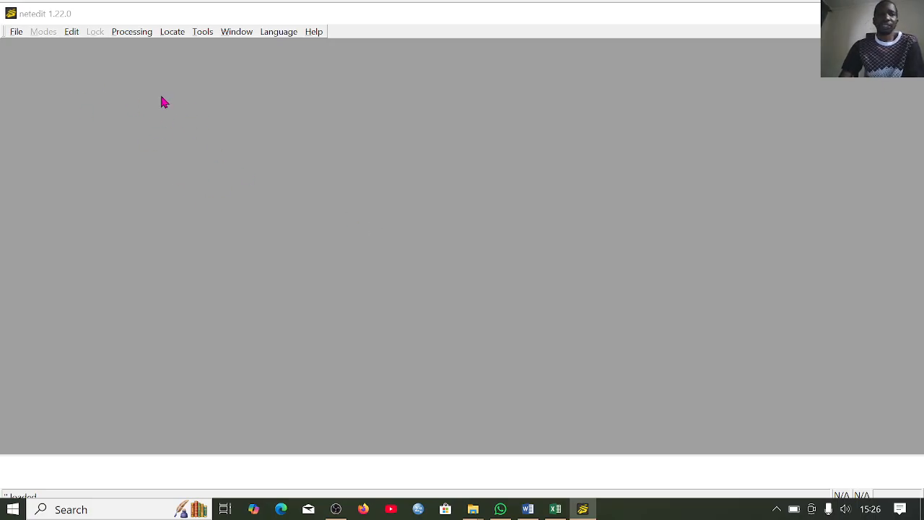
click(17, 32)
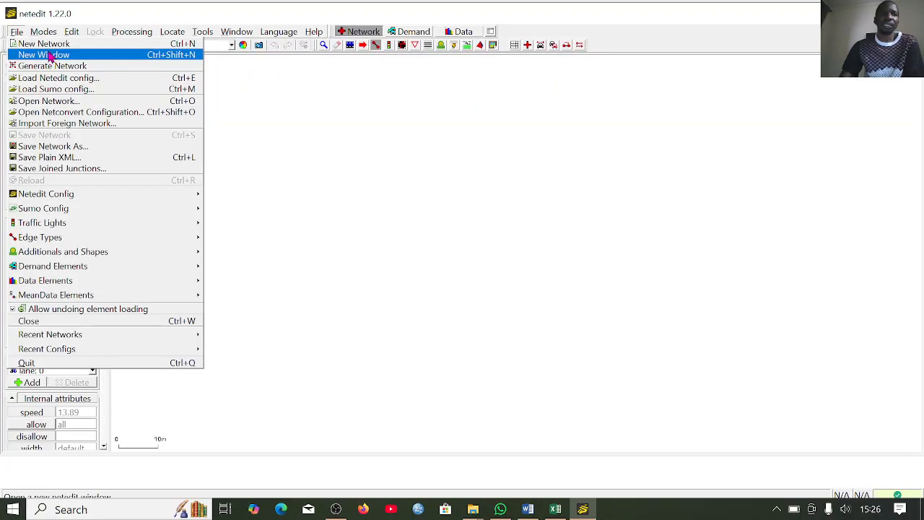
click(474, 159)
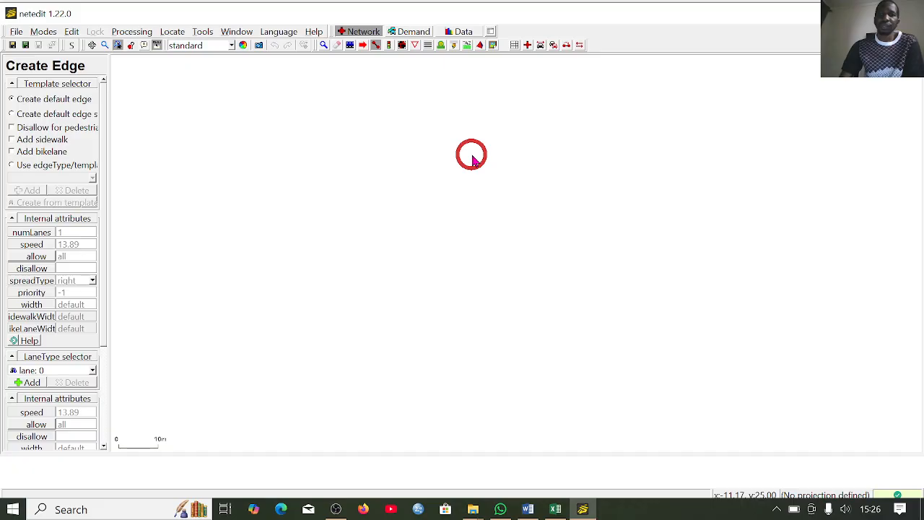
- Show the grid and enable automatic creation of an opposite-direction edge for each new edge
click(515, 45)
scroll(441, 211, down, 11)
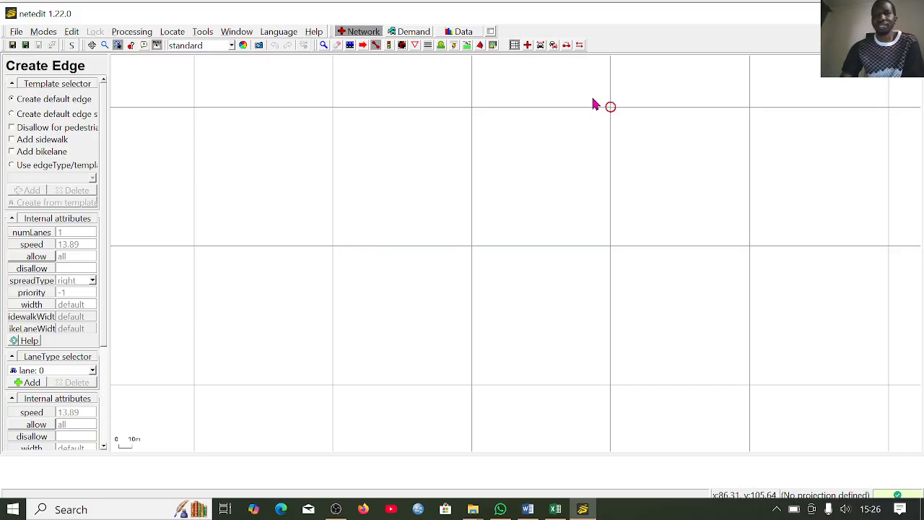
click(580, 47)
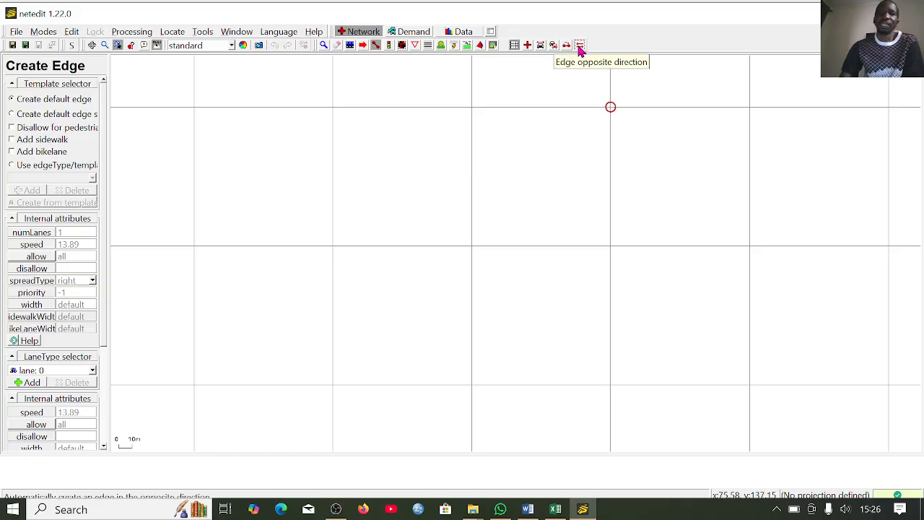
- Draw two horizontal two-way roads about 100 m long, from (-100, 0) and (100, 0), meeting at the central junction (0, 0)
click(333, 247)
click(472, 246)
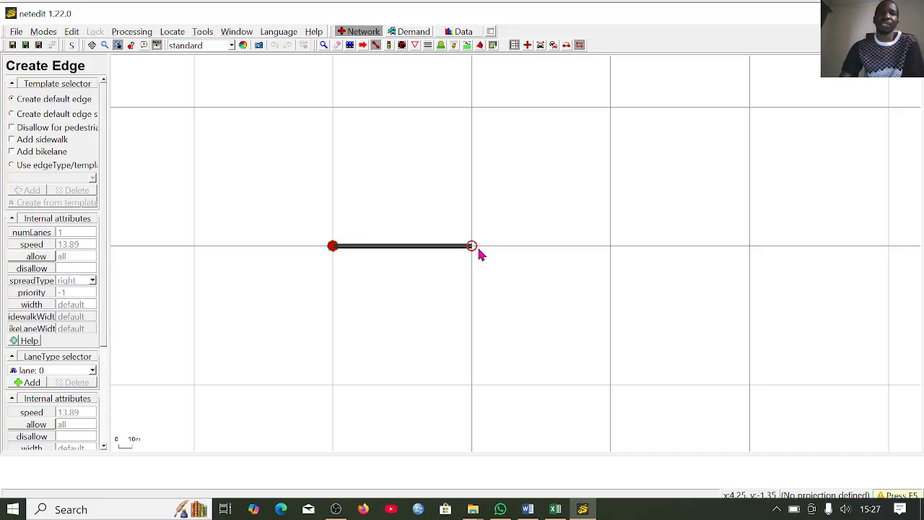
click(472, 252)
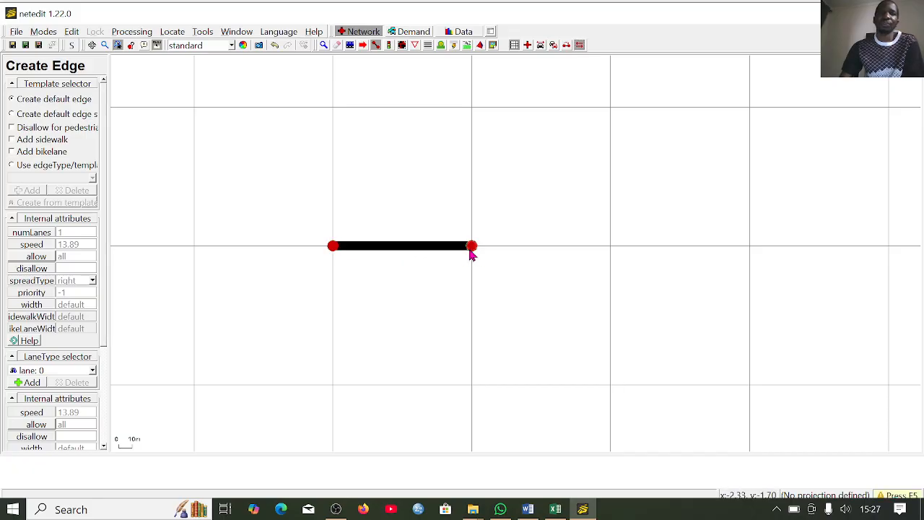
click(611, 247)
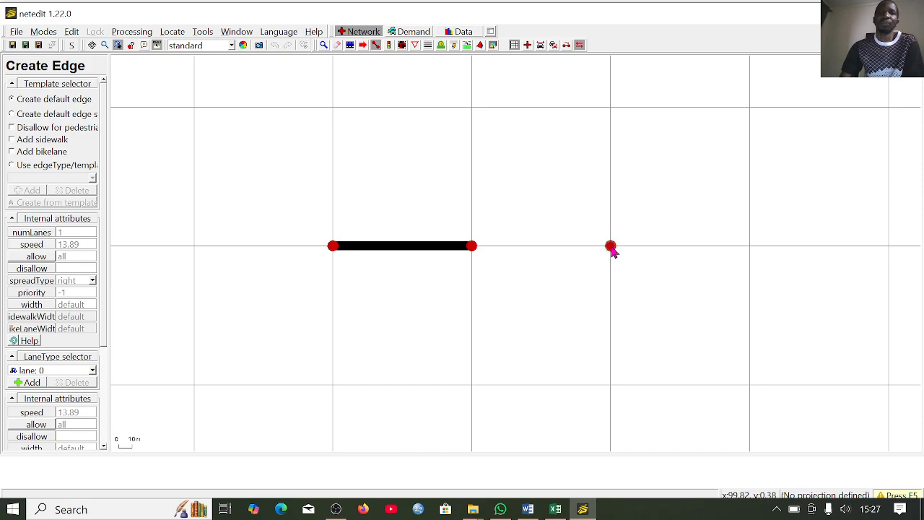
click(471, 248)
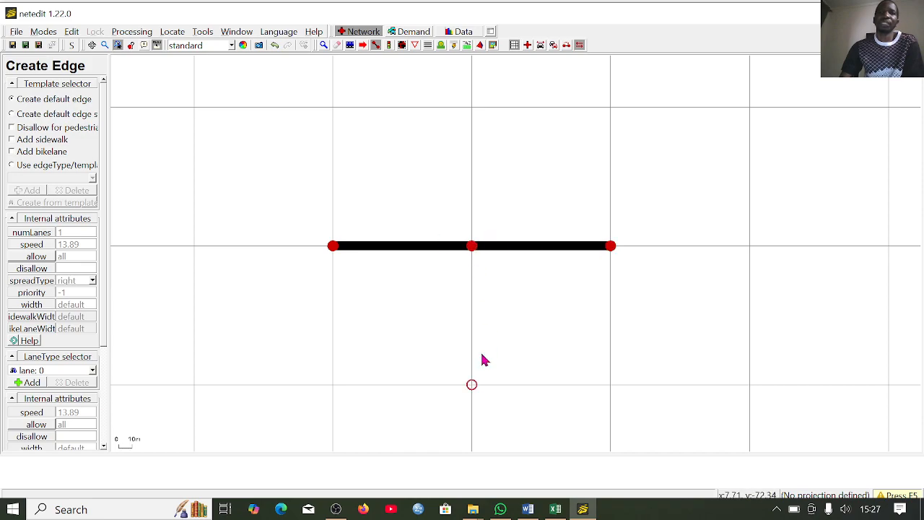
- Draw two vertical two-way roads about 100 m long, from (0, -100) and (0, 100), to the central junction
click(472, 388)
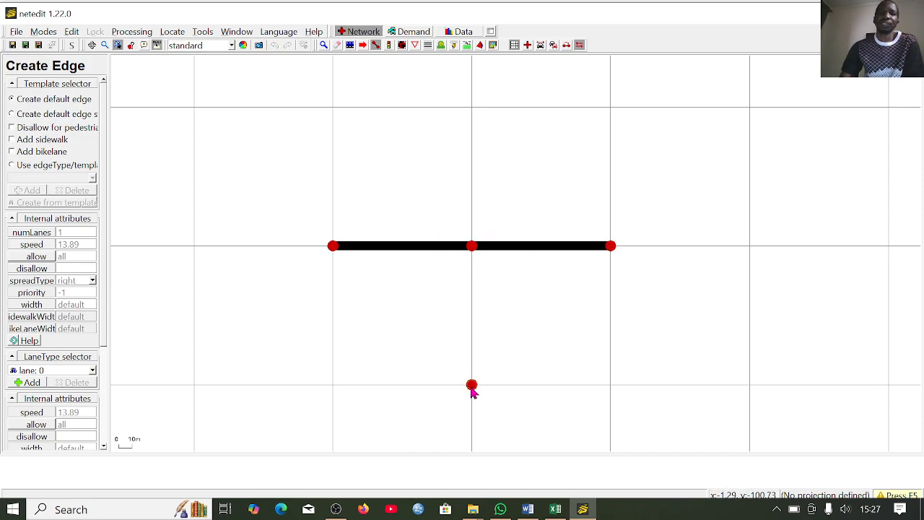
click(471, 247)
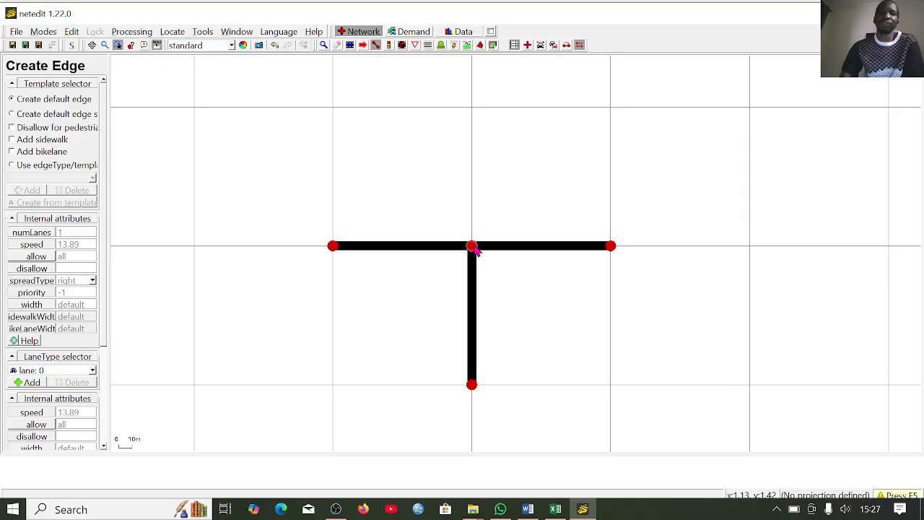
click(471, 109)
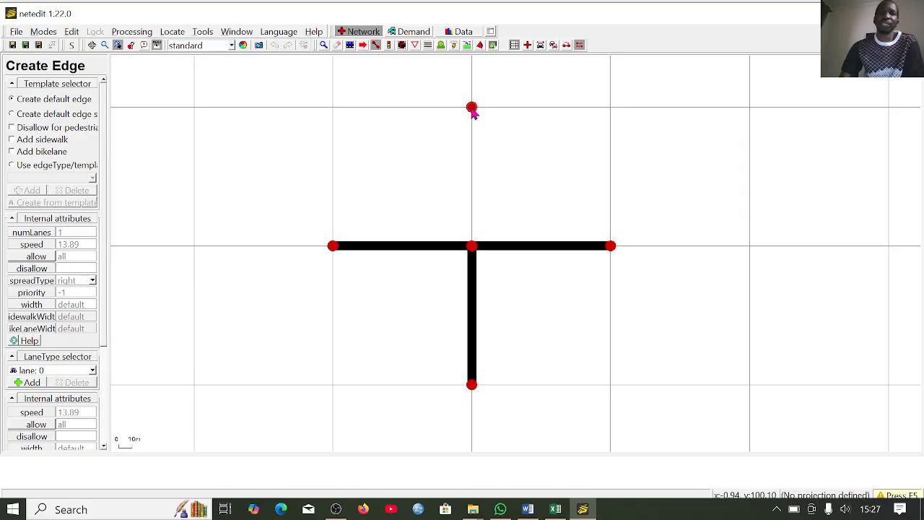
click(471, 246)
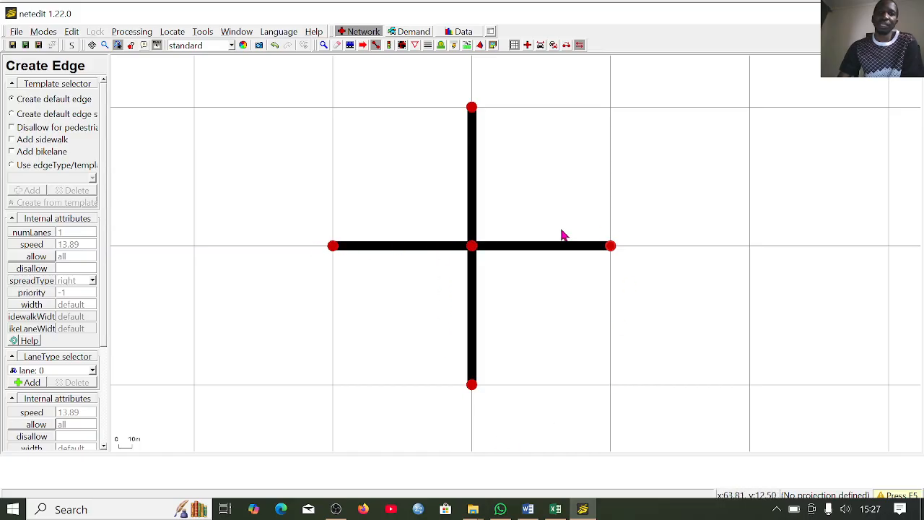
- Switch to connection editing and examine the lane connections at the central junction
scroll(483, 252, up, 3)
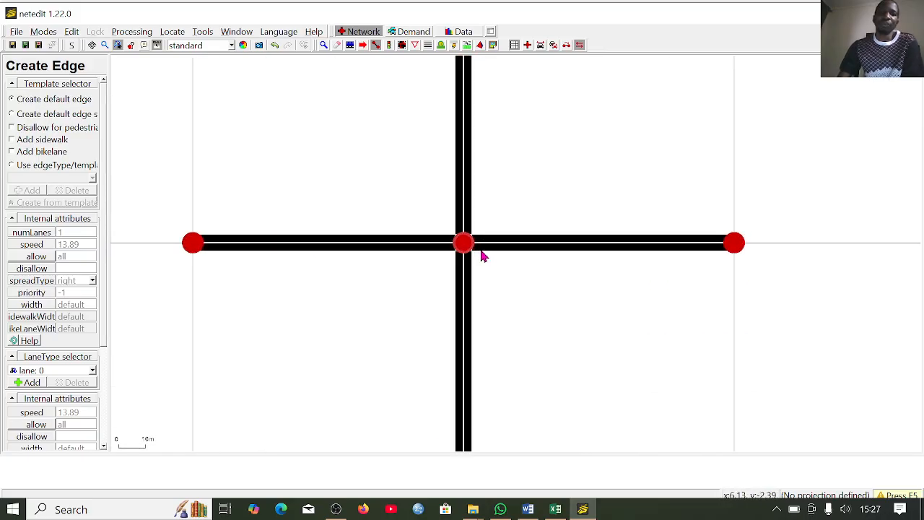
scroll(483, 252, up, 1)
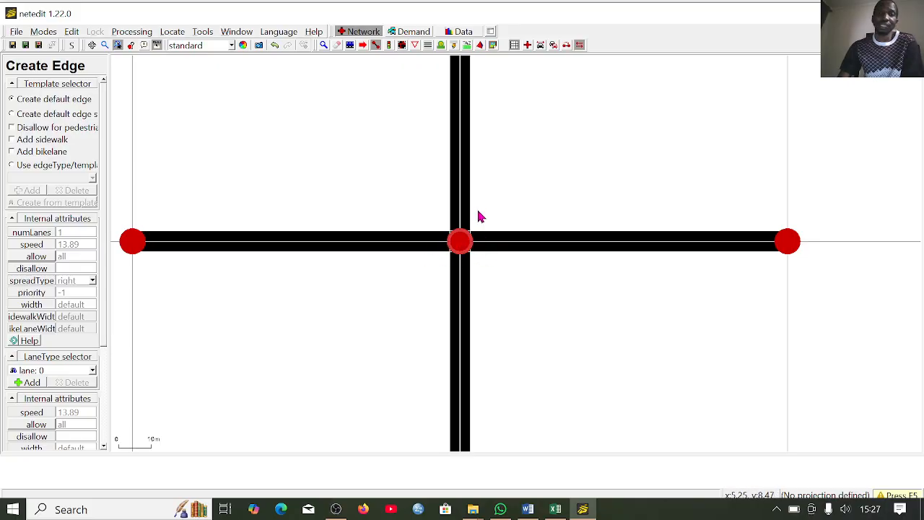
click(402, 46)
scroll(471, 249, up, 5)
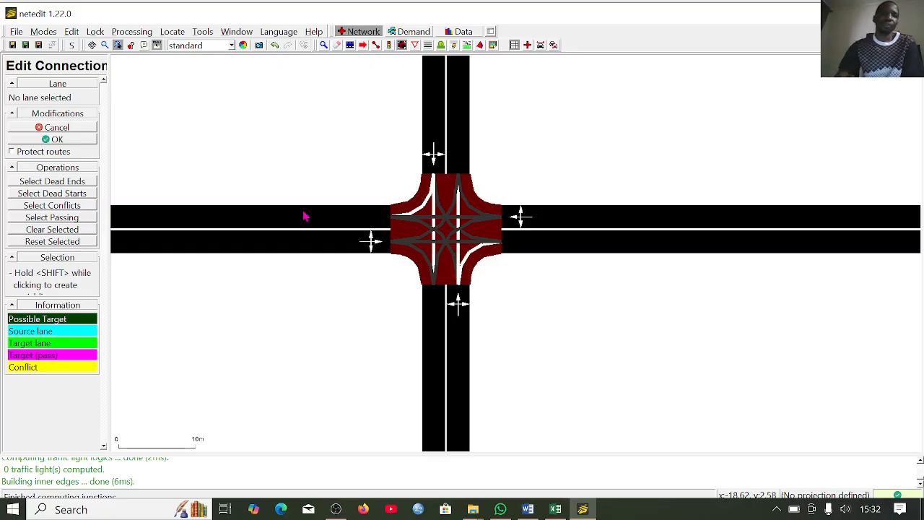
- Create a traffic light program for the central junction
click(350, 46)
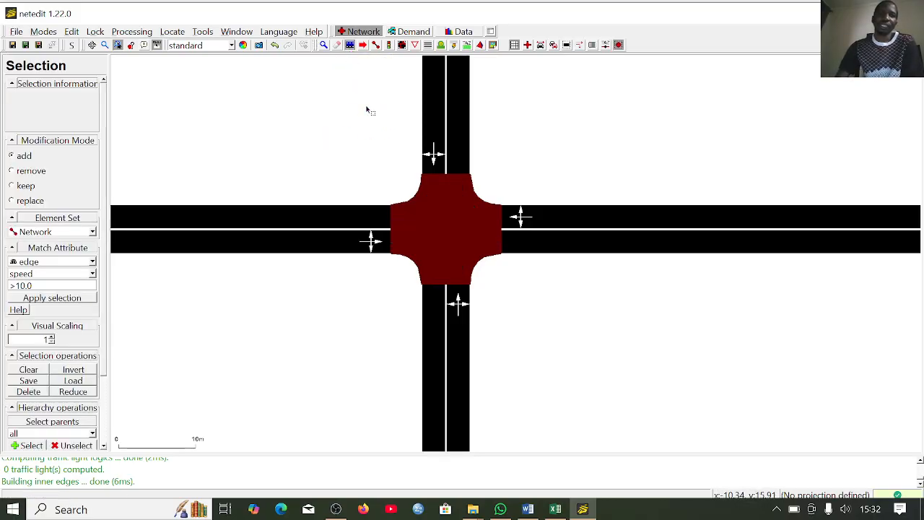
click(390, 46)
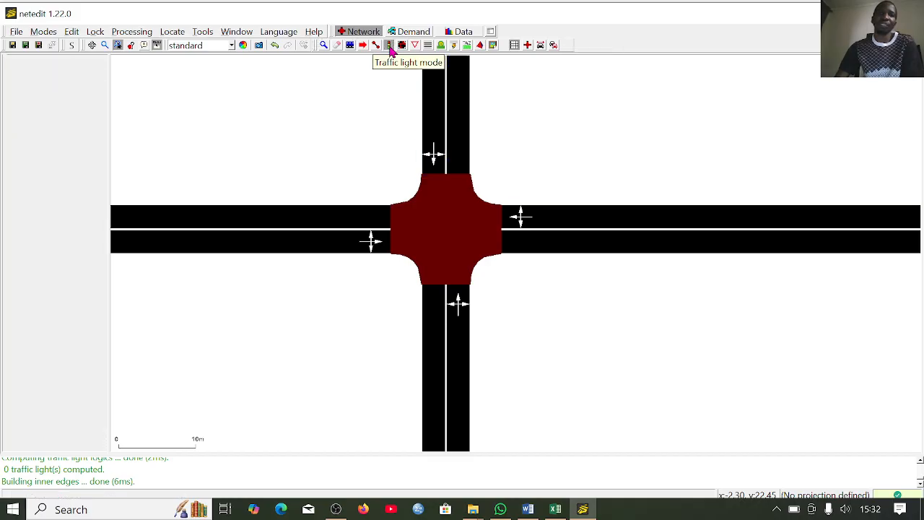
click(450, 218)
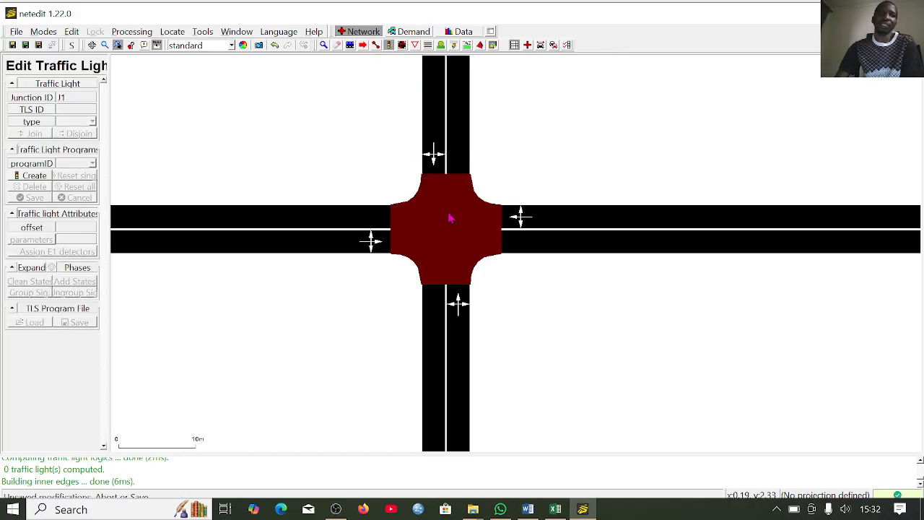
click(34, 179)
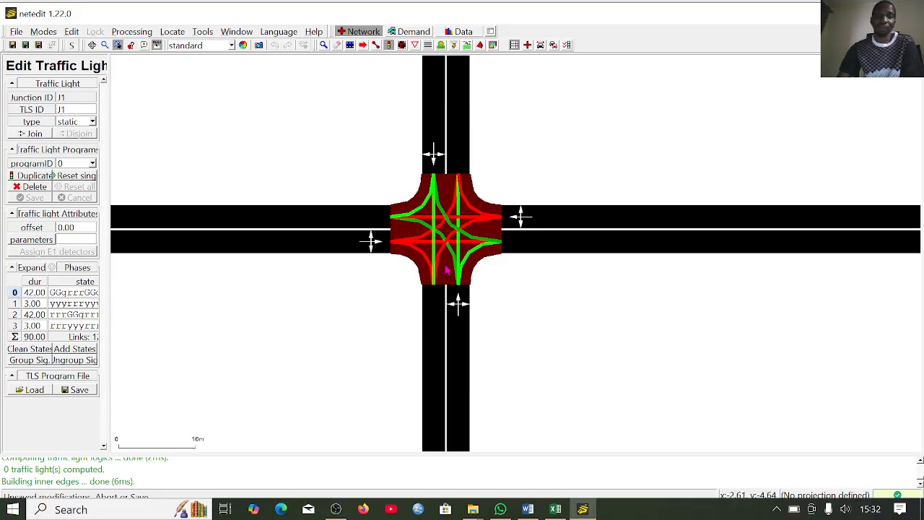
- Switch to creating vehicles in the traffic demand and choose the flow (from-to edges) type
scroll(605, 313, down, 2)
scroll(393, 275, down, 1)
scroll(744, 292, down, 1)
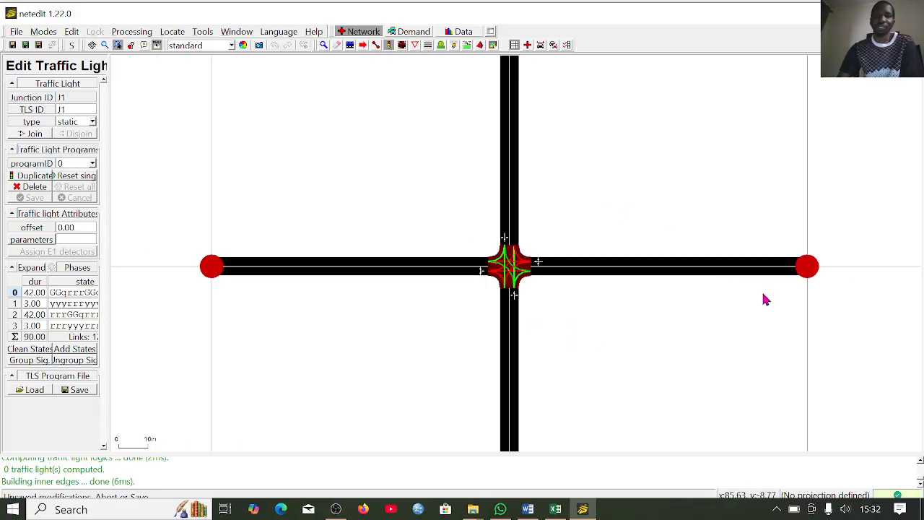
click(416, 34)
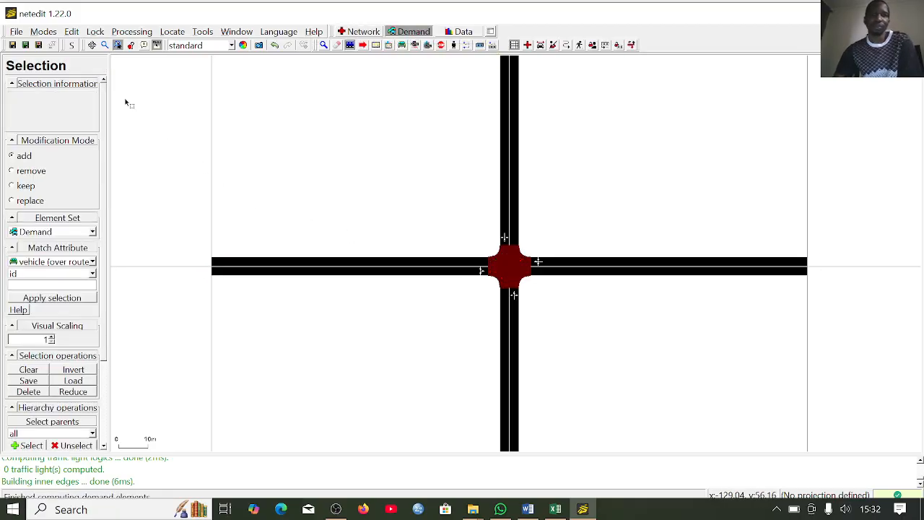
click(400, 47)
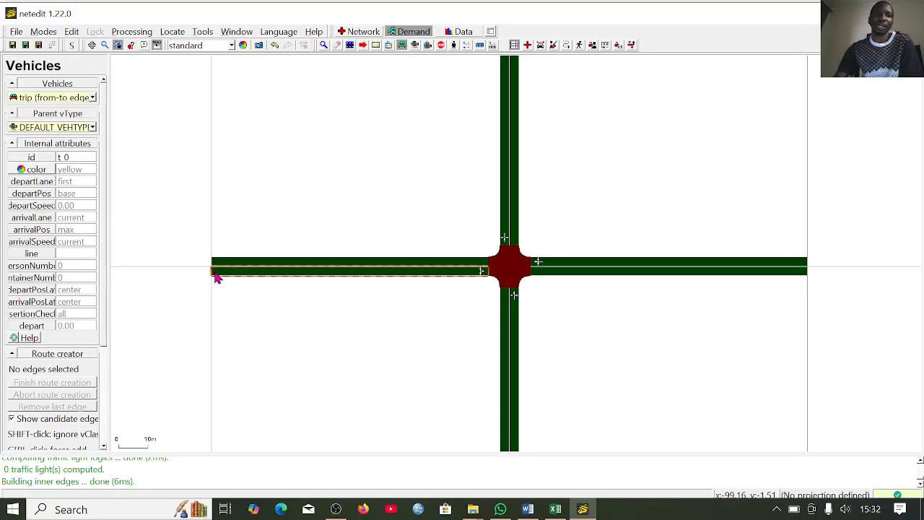
click(92, 98)
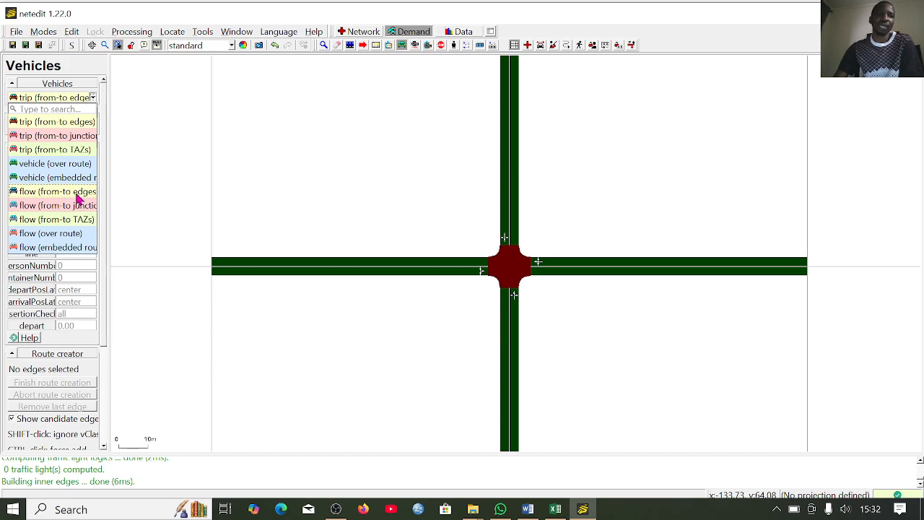
click(133, 264)
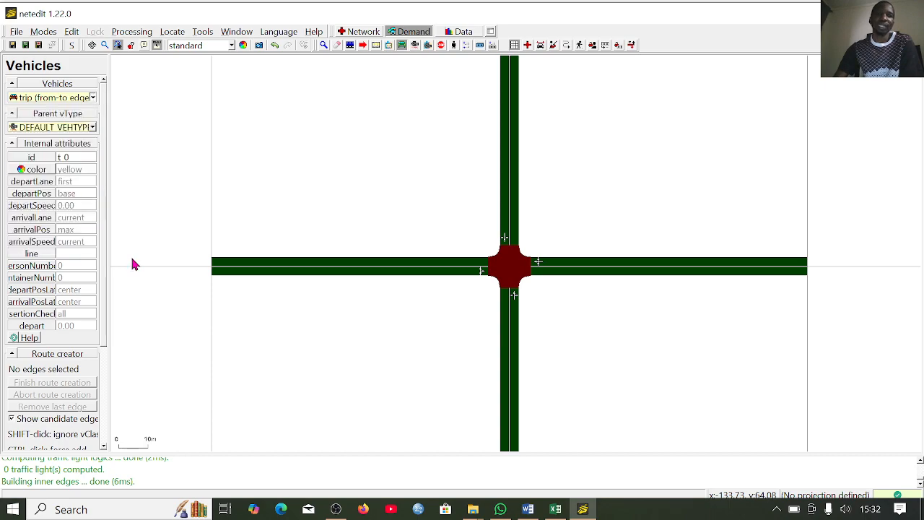
- Add a vehicle flow from the west approach to the north exit edge with 600 vehicles per hour
click(221, 272)
click(517, 224)
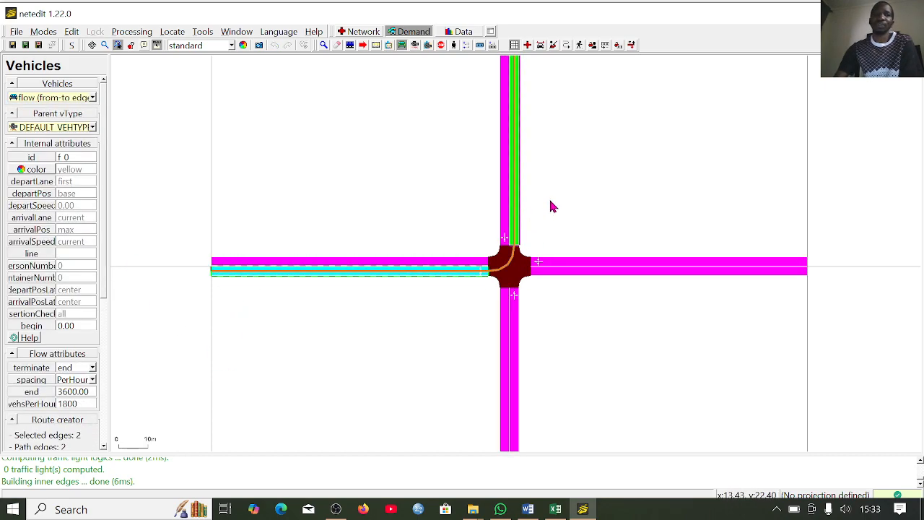
click(89, 401)
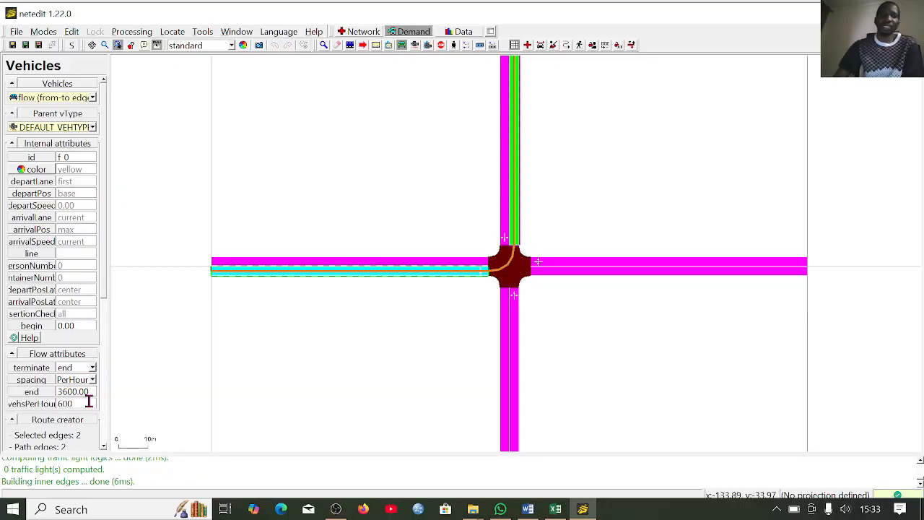
key(Return)
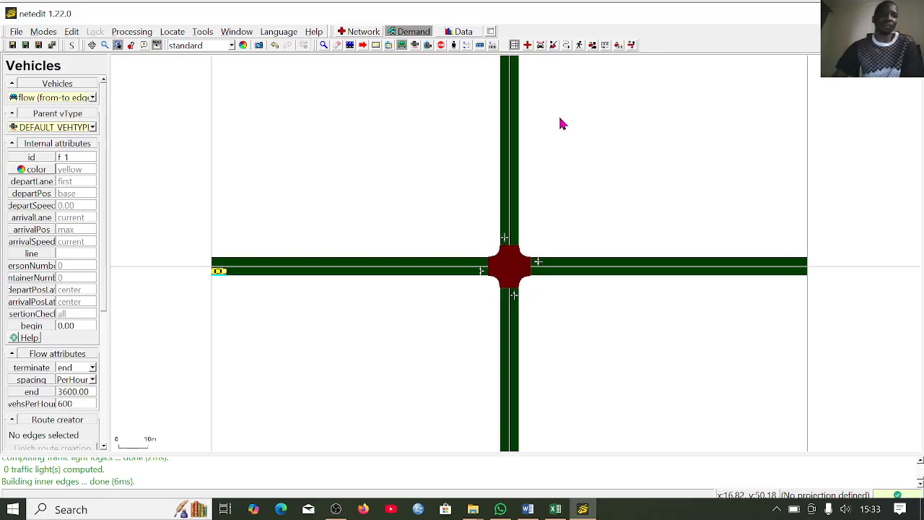
- Add a vehicle flow going straight from the west approach to the east exit edge
click(224, 273)
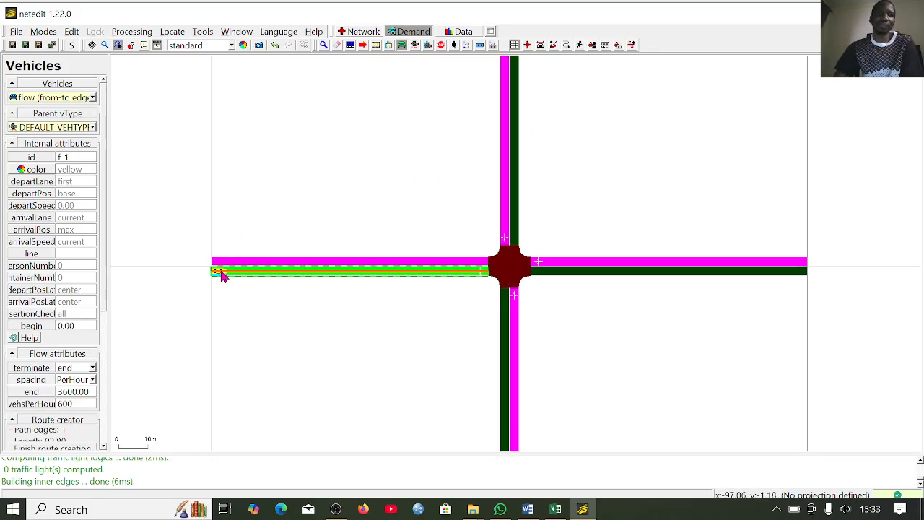
click(638, 279)
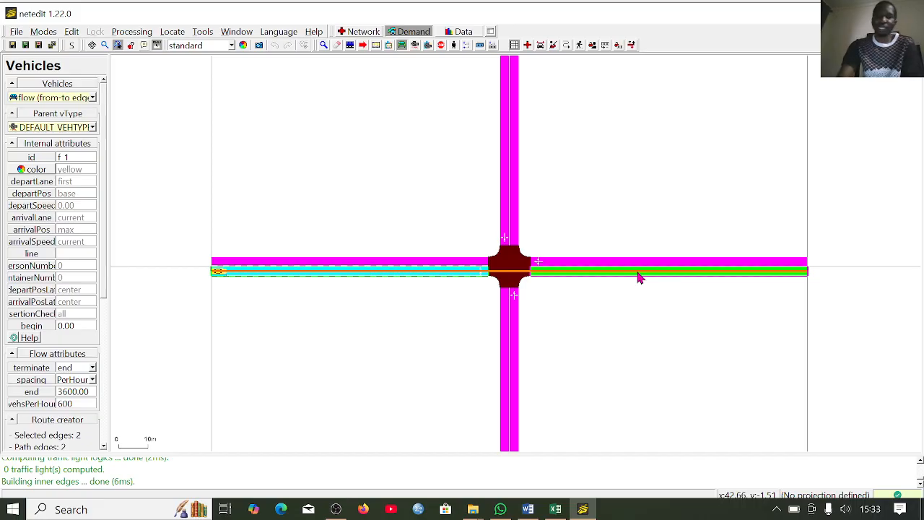
key(Return)
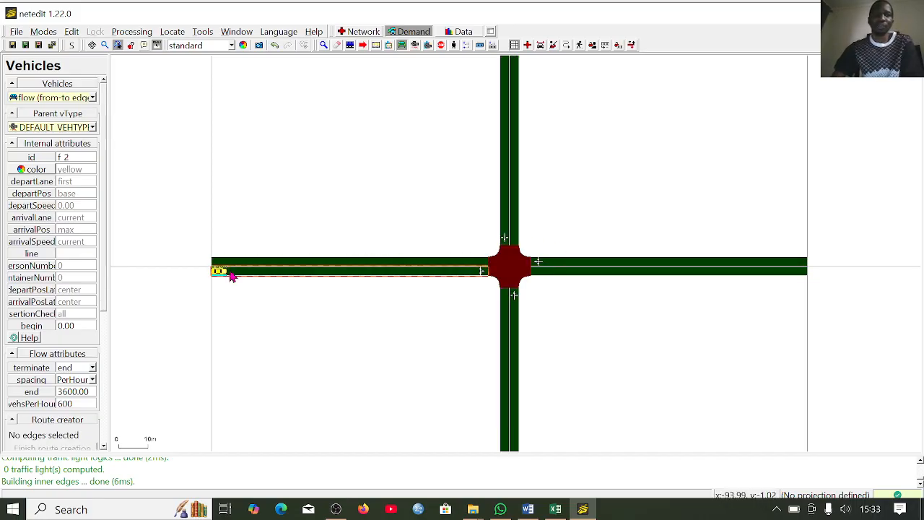
- Add a vehicle flow from the west approach to the south exit edge
click(224, 274)
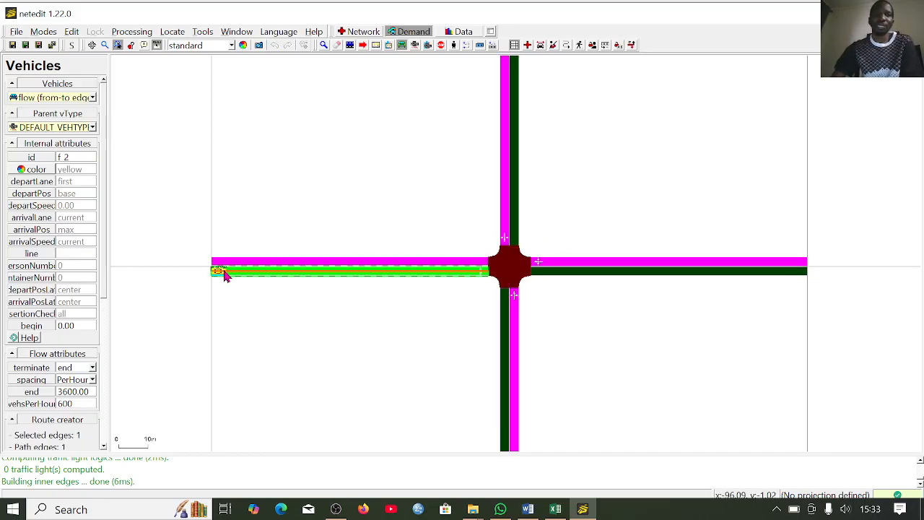
click(510, 317)
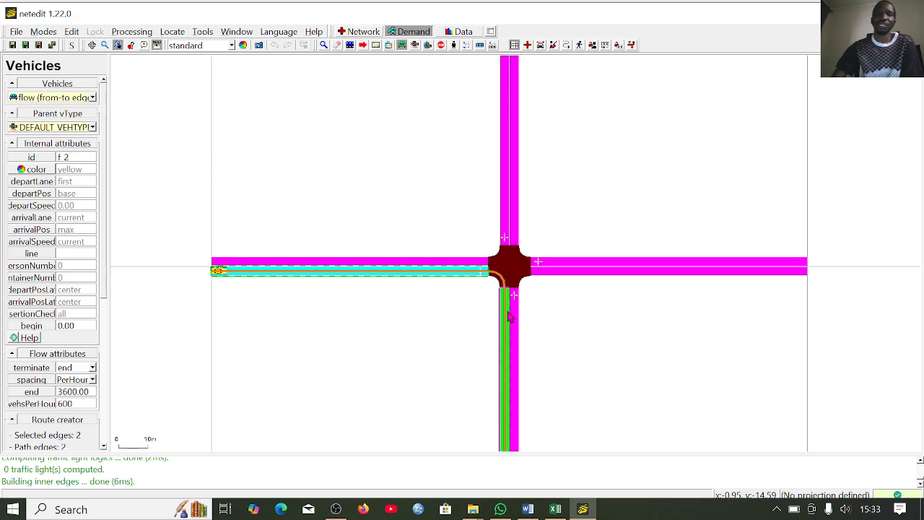
key(Return)
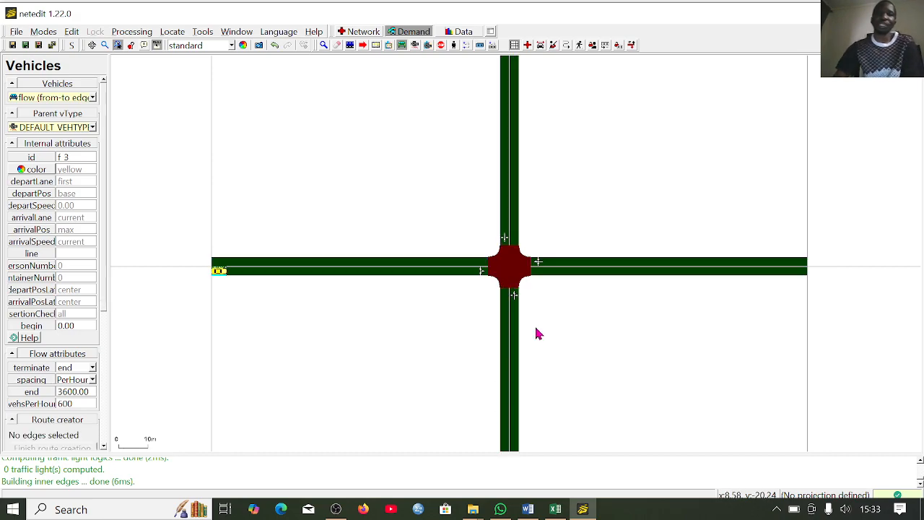
- Add separate vehicle flows from the east approach to the west, north and south exit edges, in that order
click(798, 265)
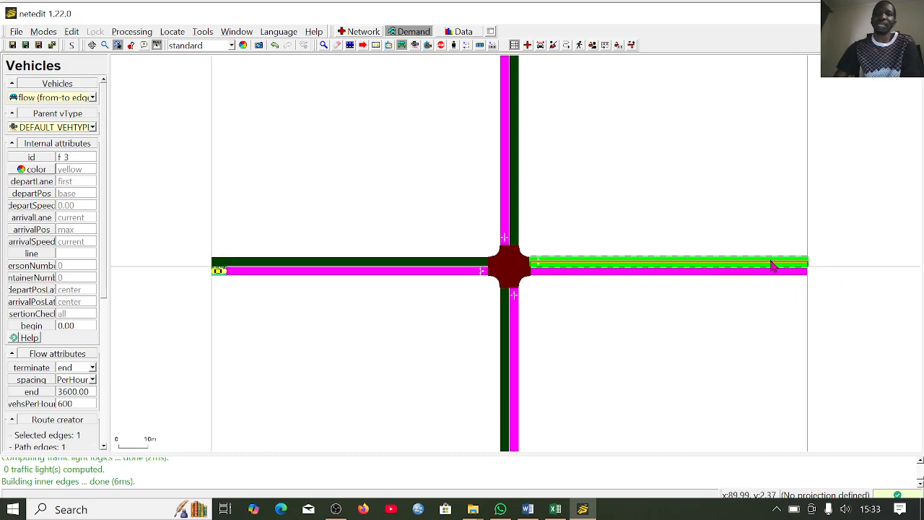
click(396, 264)
key(Return)
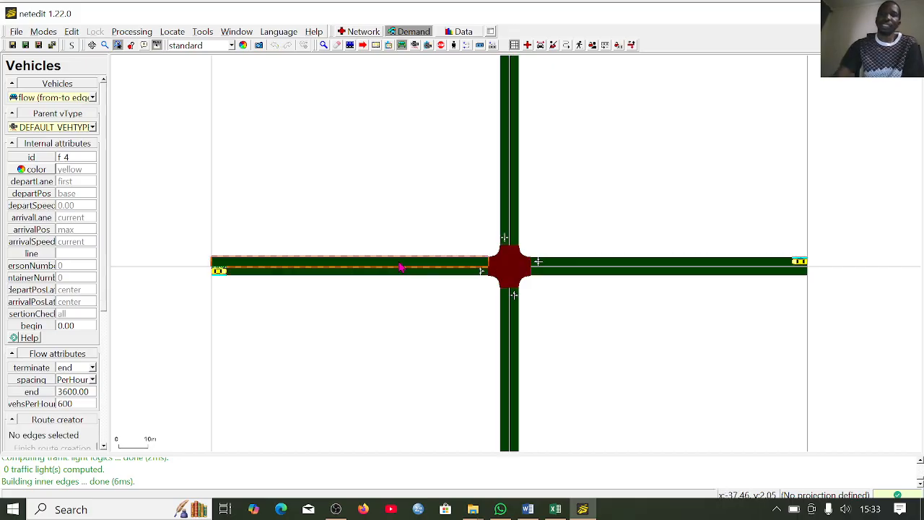
click(791, 265)
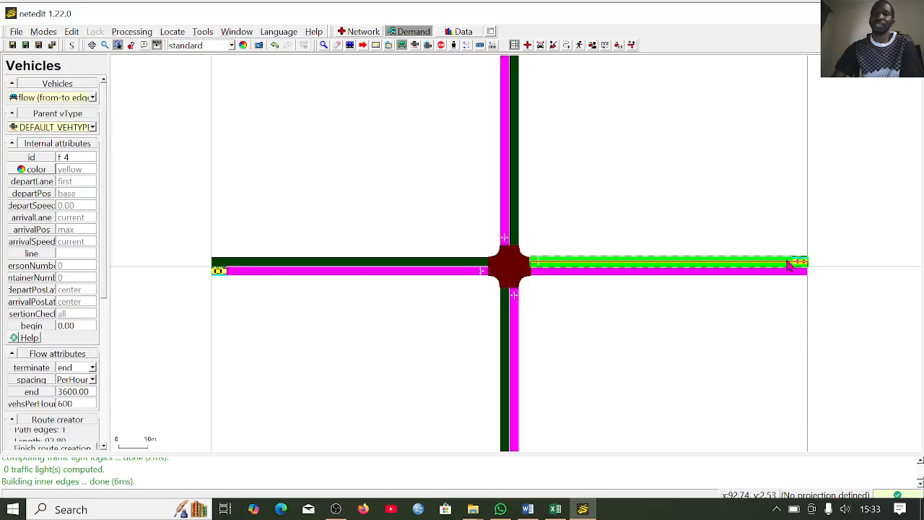
click(516, 225)
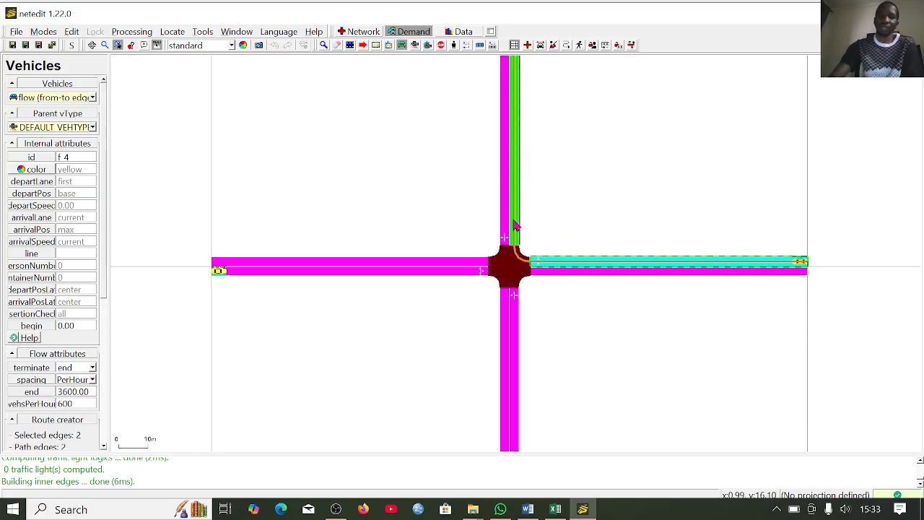
key(Return)
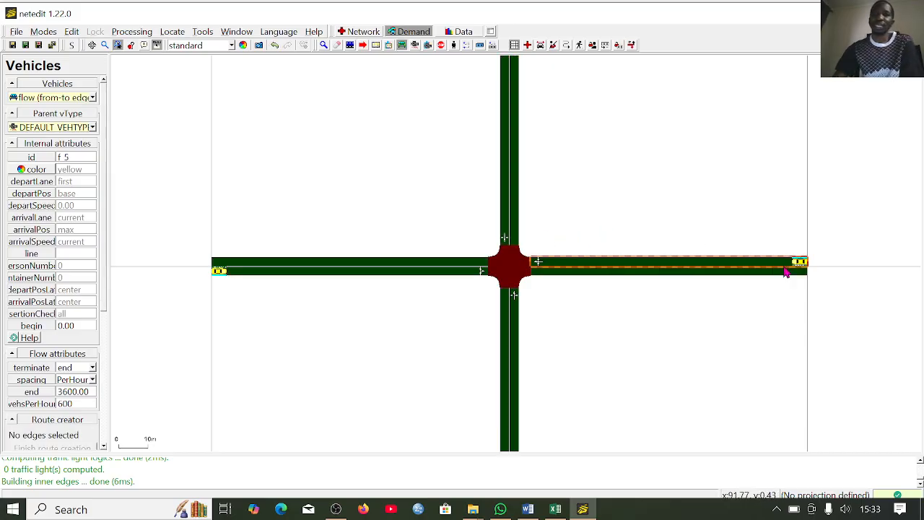
click(792, 268)
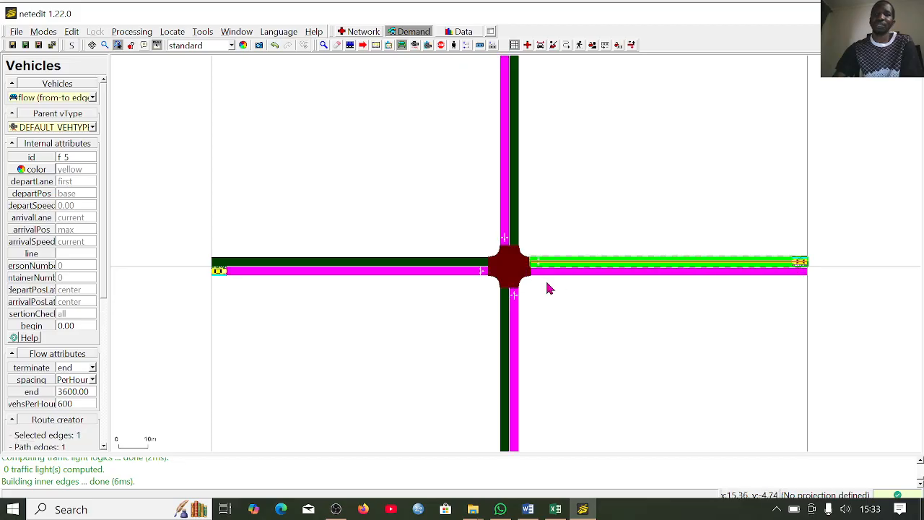
click(508, 305)
key(Return)
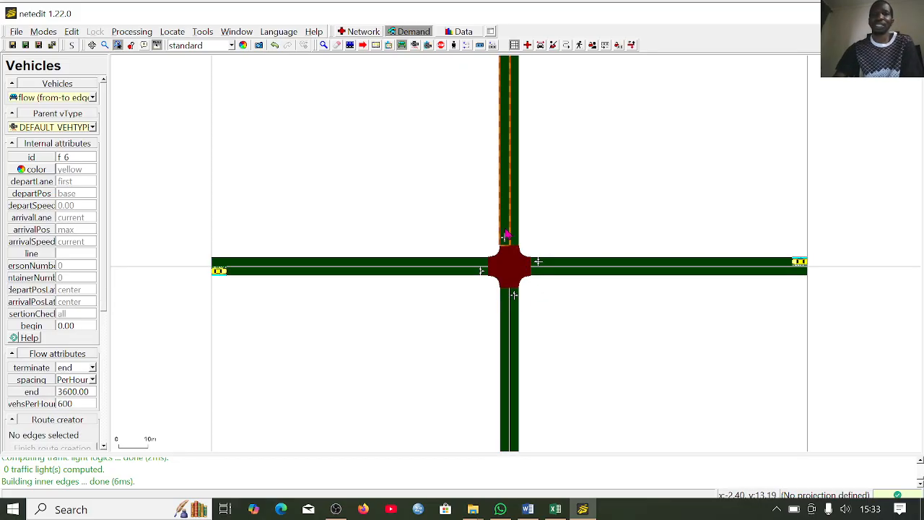
- Add separate vehicle flows from the north approach to the south, east and west exit edges, in that order
click(506, 234)
click(508, 325)
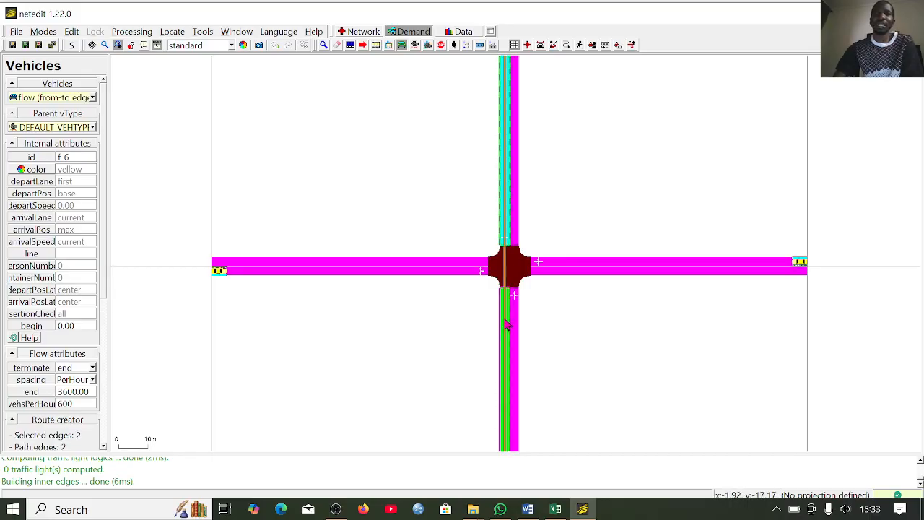
key(Return)
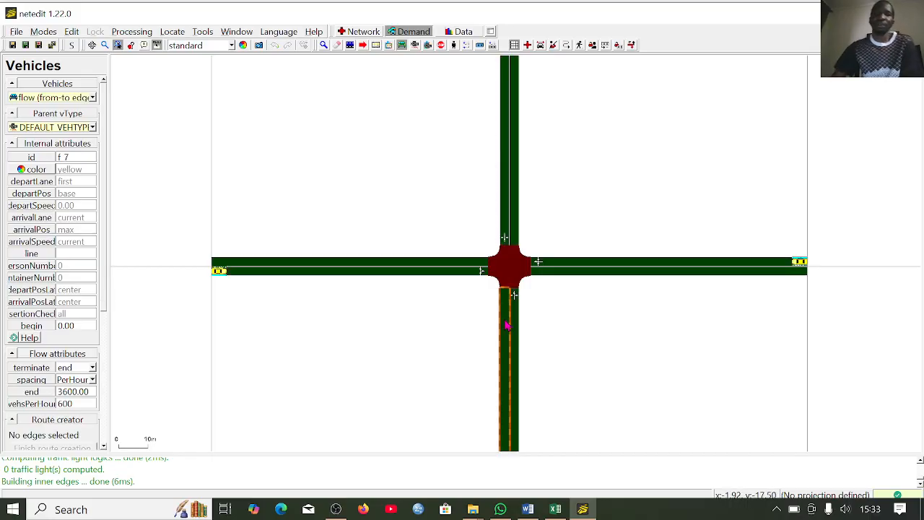
click(505, 235)
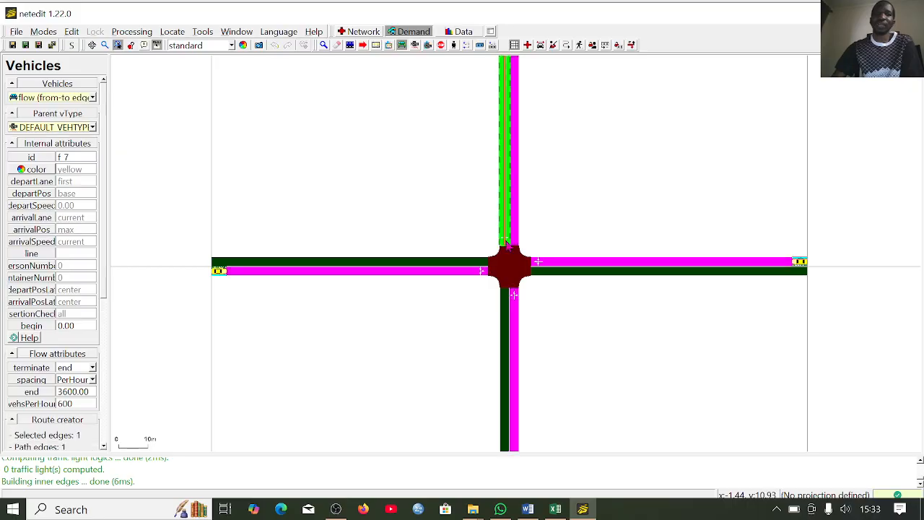
click(554, 276)
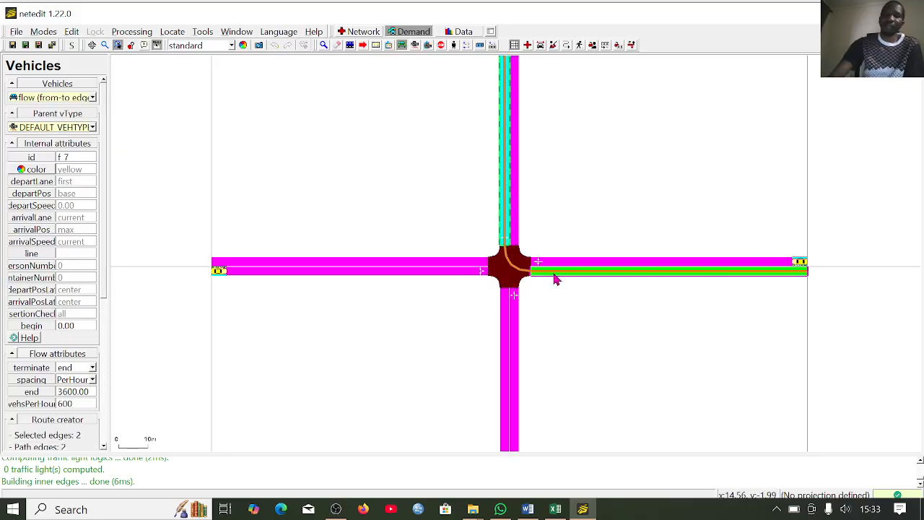
key(Return)
click(505, 230)
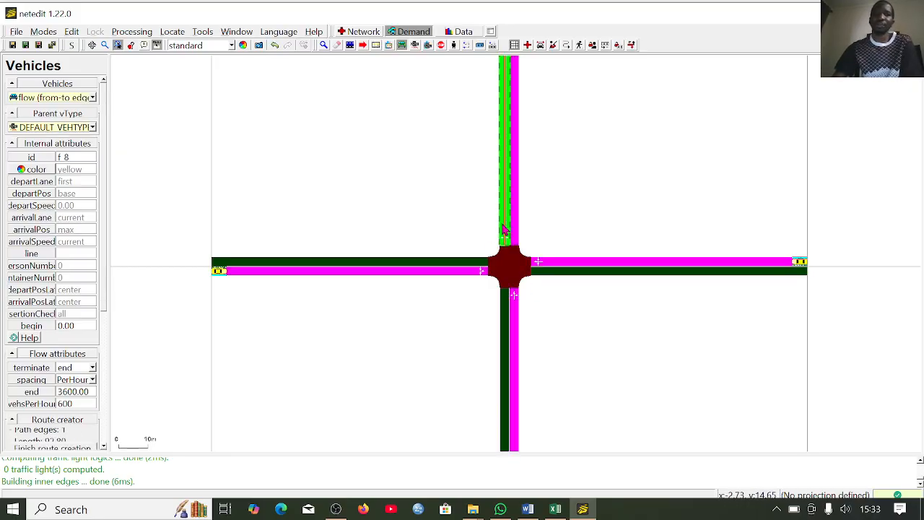
click(478, 265)
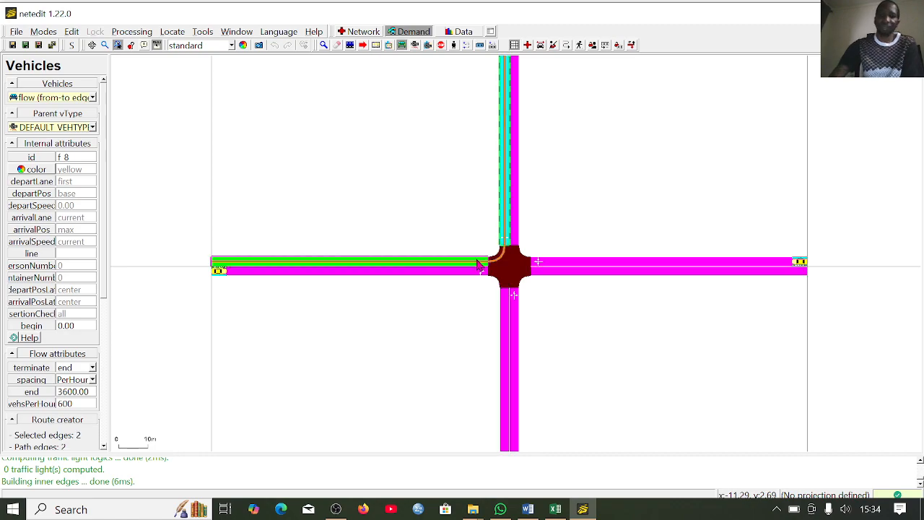
key(Return)
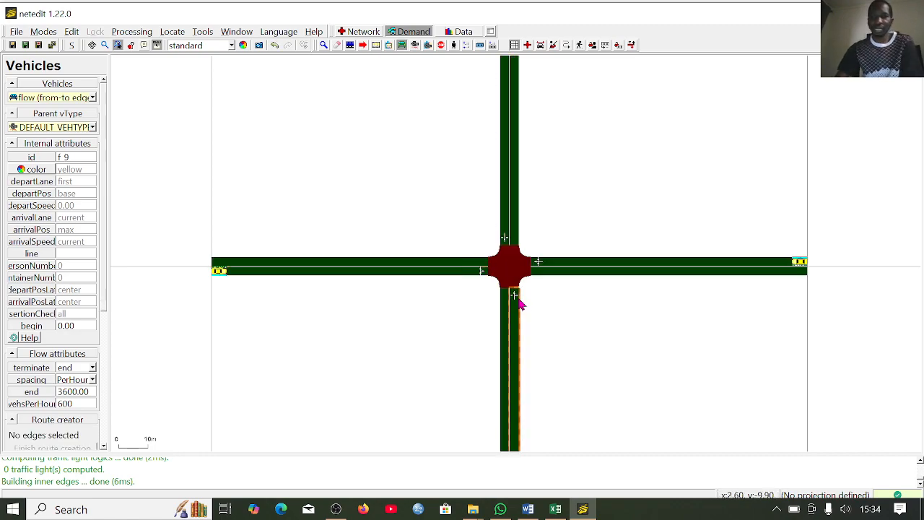
- Add separate vehicle flows from the south approach to the east, north and west exit edges, in that order
click(514, 316)
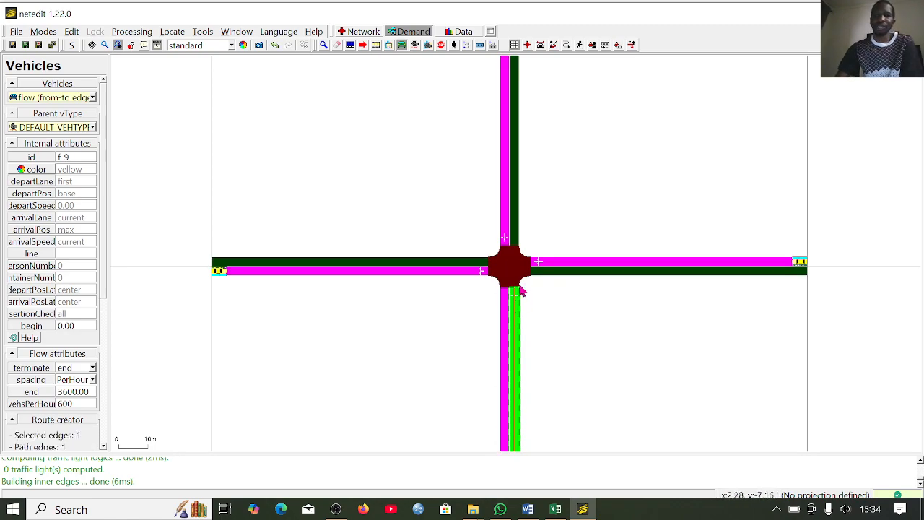
click(538, 274)
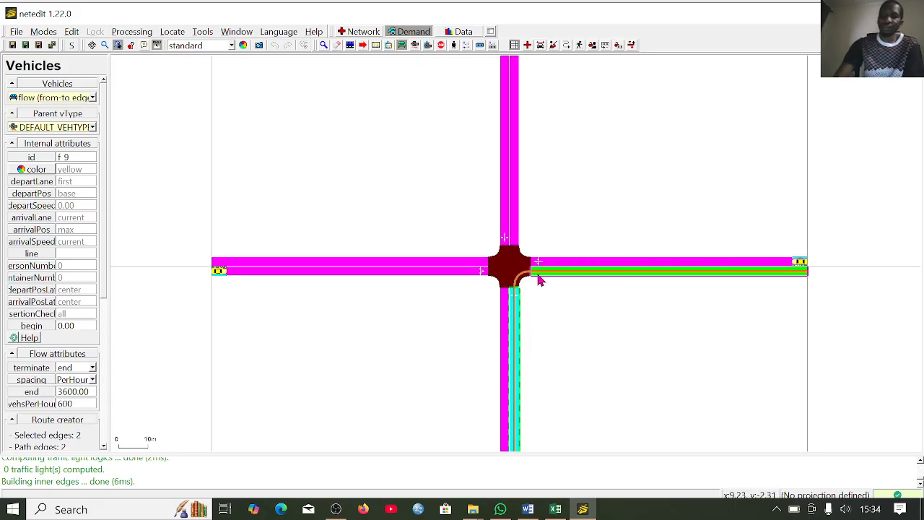
key(Return)
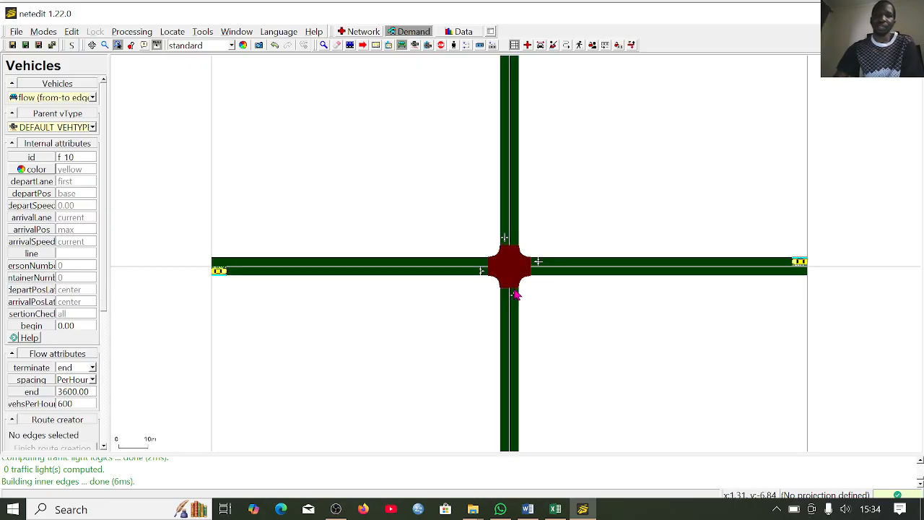
click(514, 296)
click(516, 224)
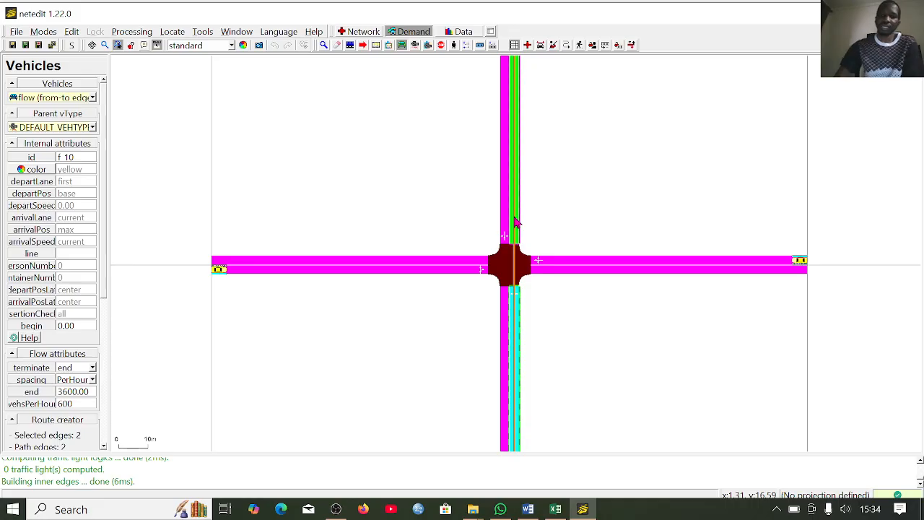
key(Return)
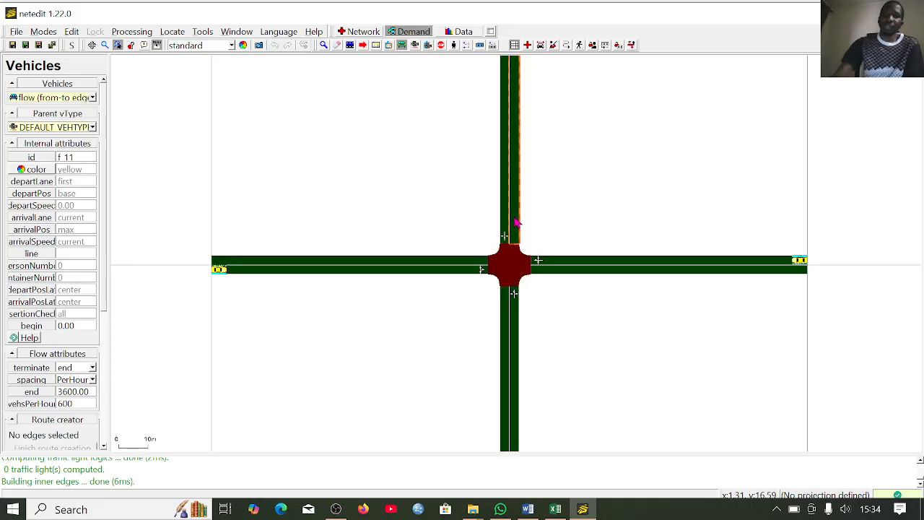
click(517, 302)
click(486, 261)
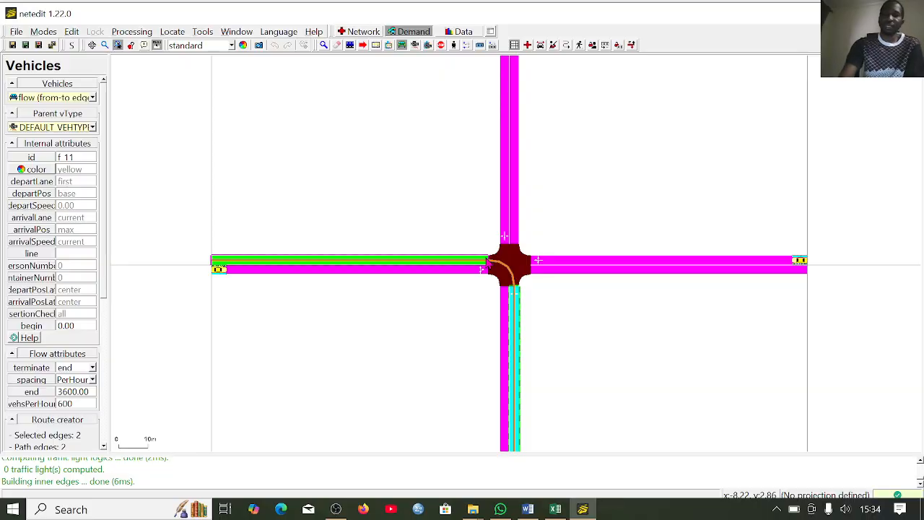
key(Return)
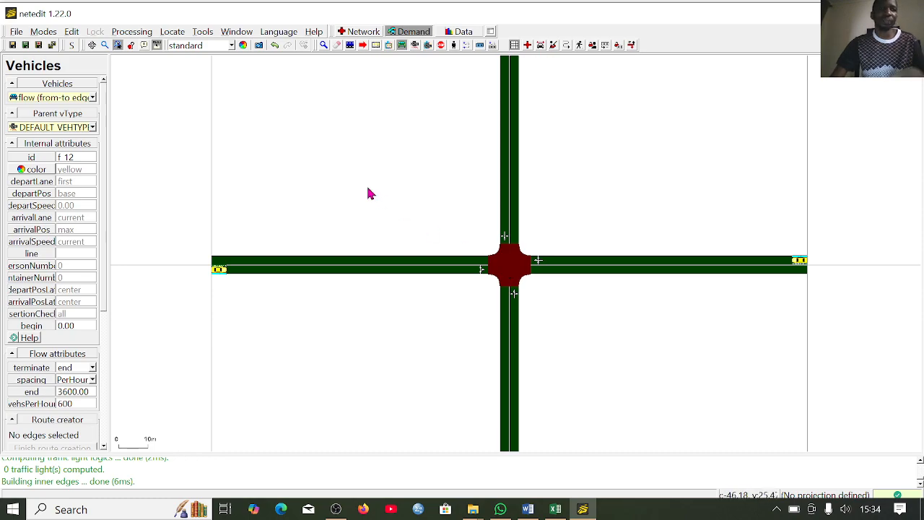
- Save the network in the Desktop folder under the file name q3
click(16, 32)
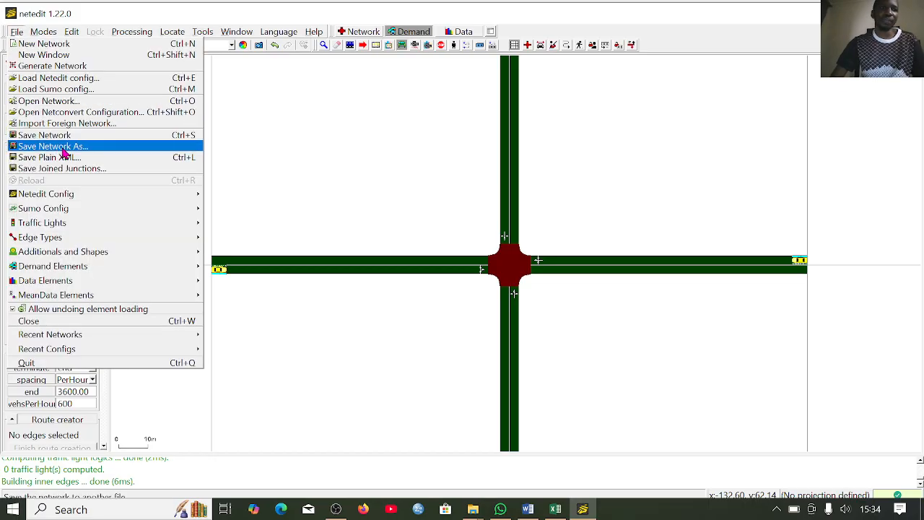
click(334, 153)
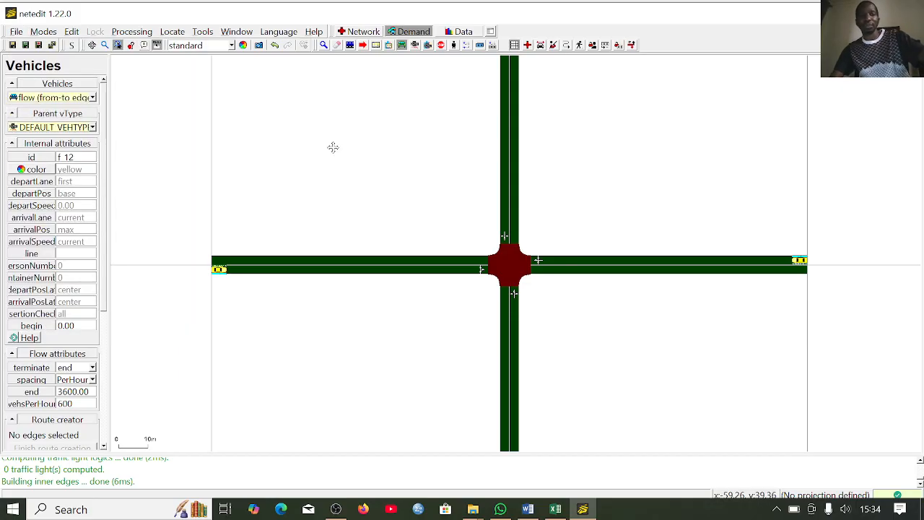
key(ctrl+shift+s)
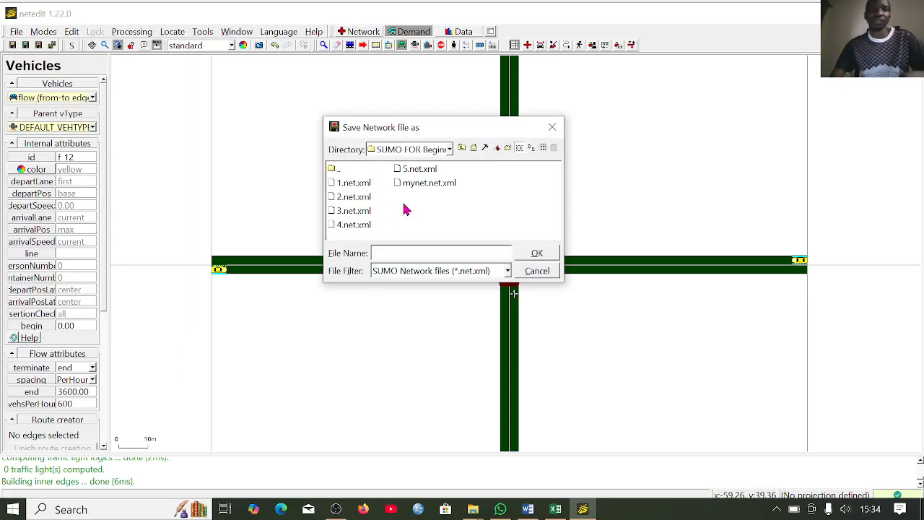
click(453, 150)
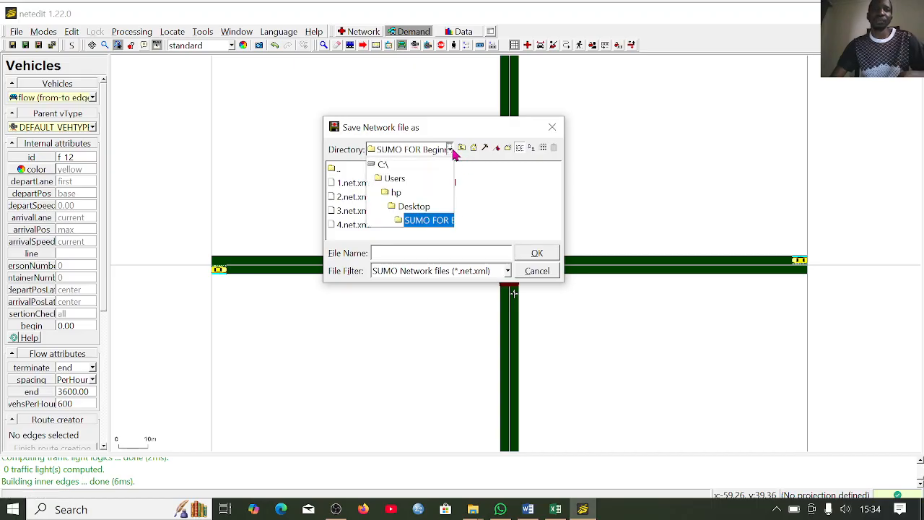
click(429, 214)
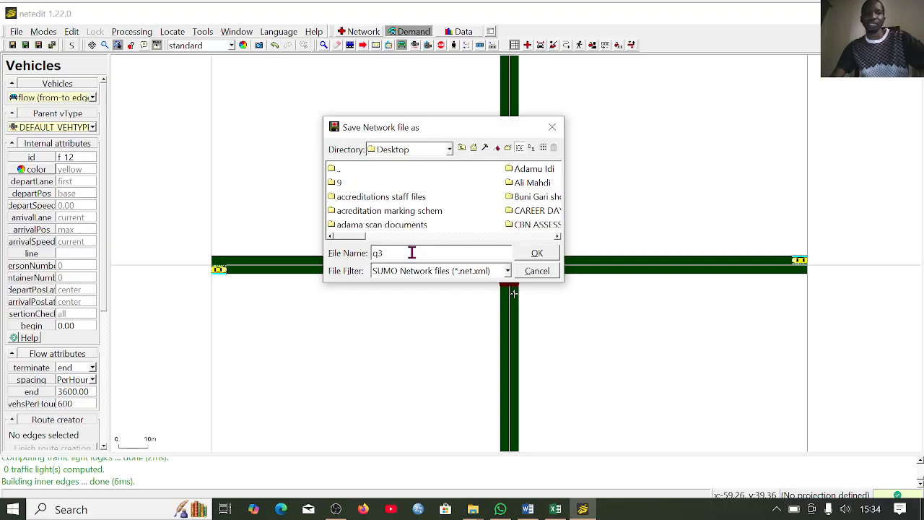
click(537, 253)
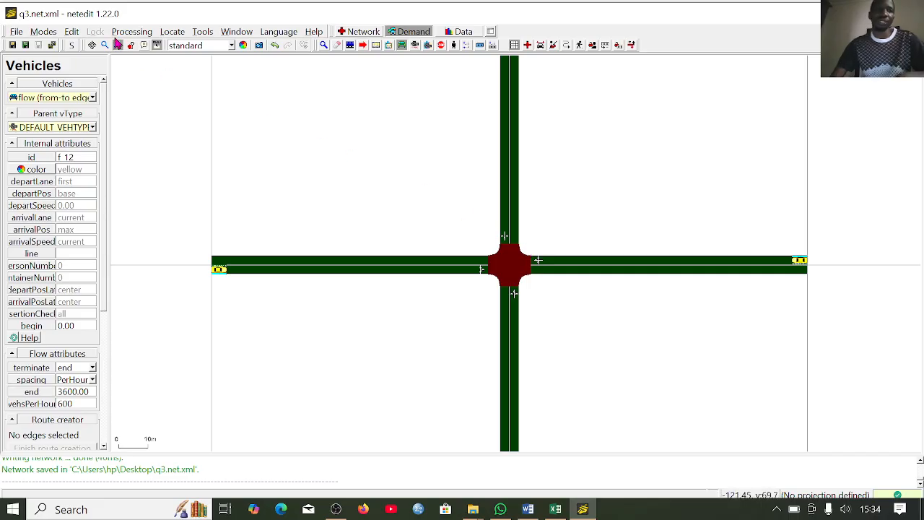
- Open the network with its demand in sumo-gui, saving the SUMO configuration on the Desktop as q3
click(73, 31)
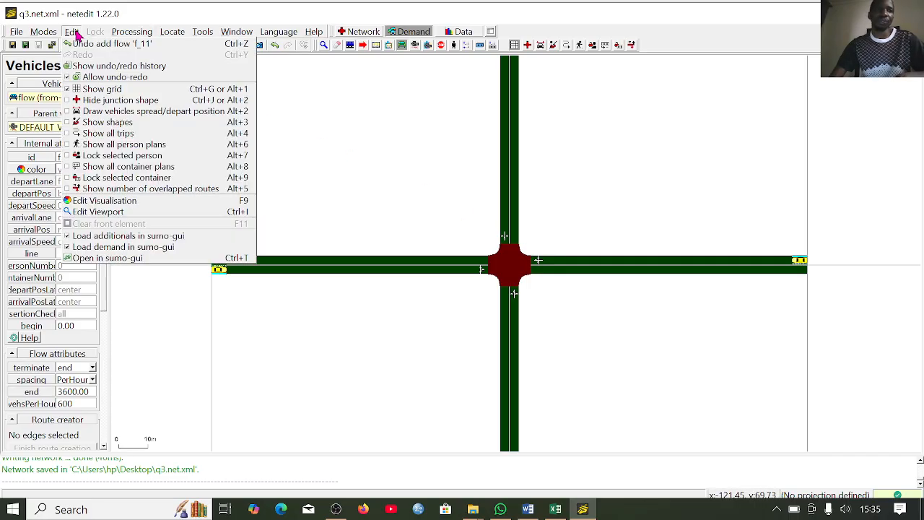
click(162, 265)
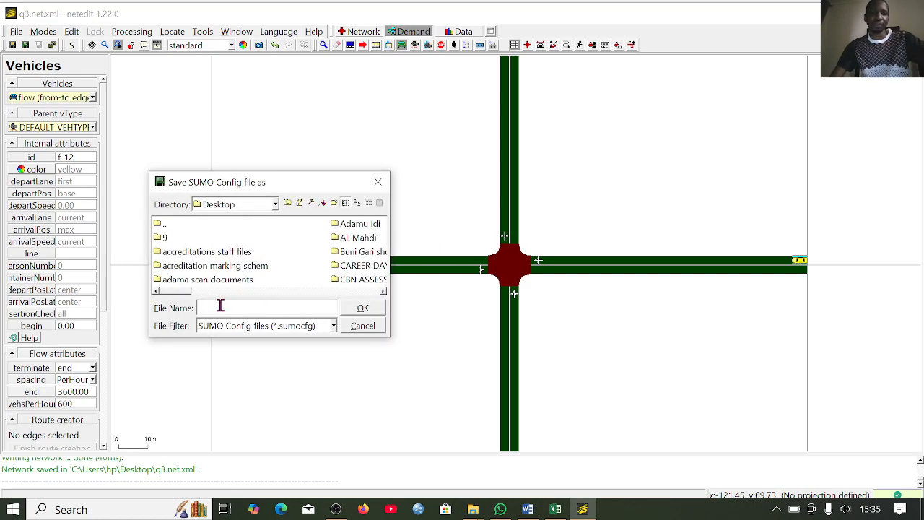
click(363, 308)
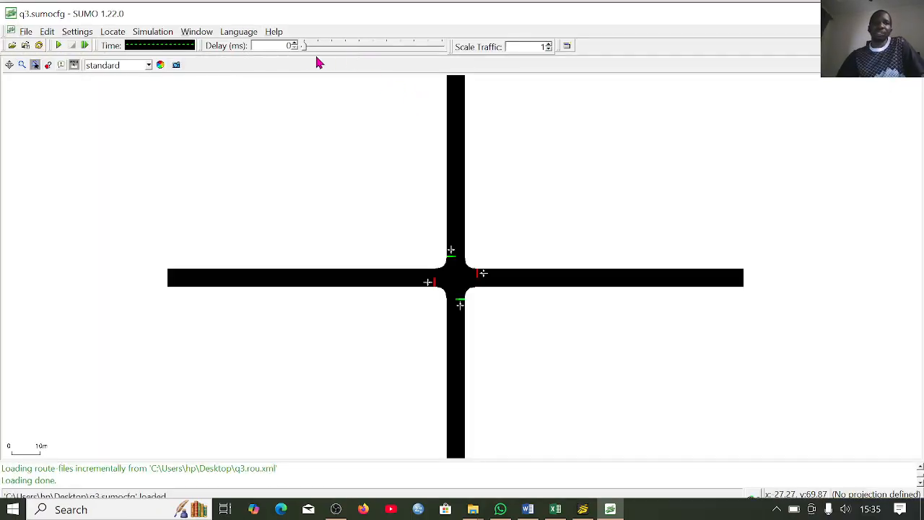
- Set the simulation delay to 203 ms and change the visualisation so that vehicles are shown as raster images
drag(304, 47, 330, 46)
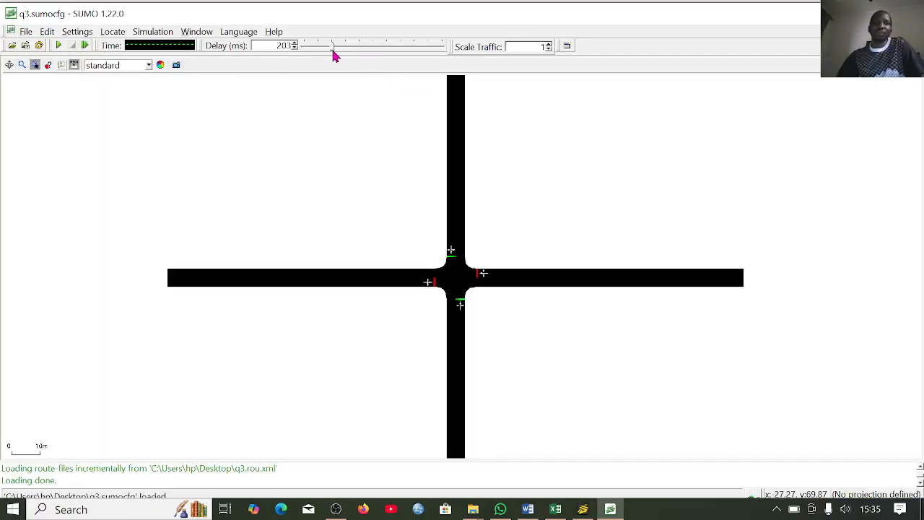
click(46, 34)
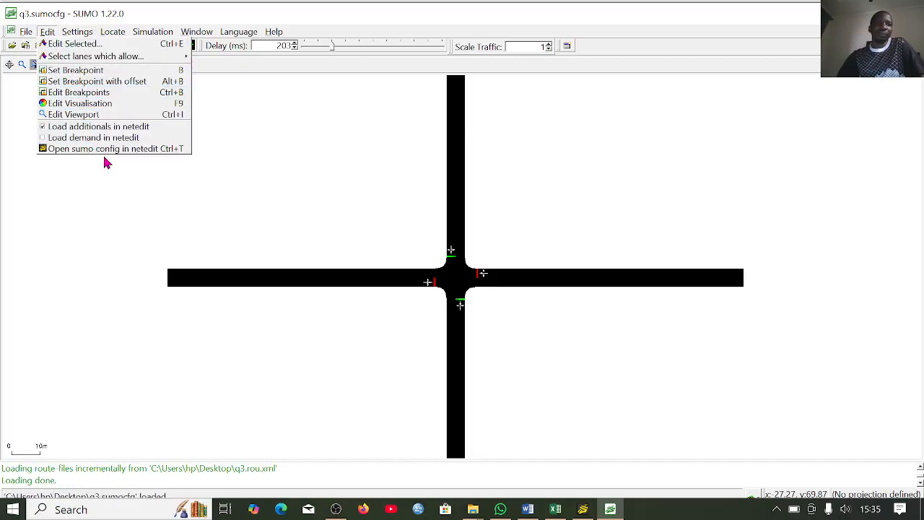
click(102, 109)
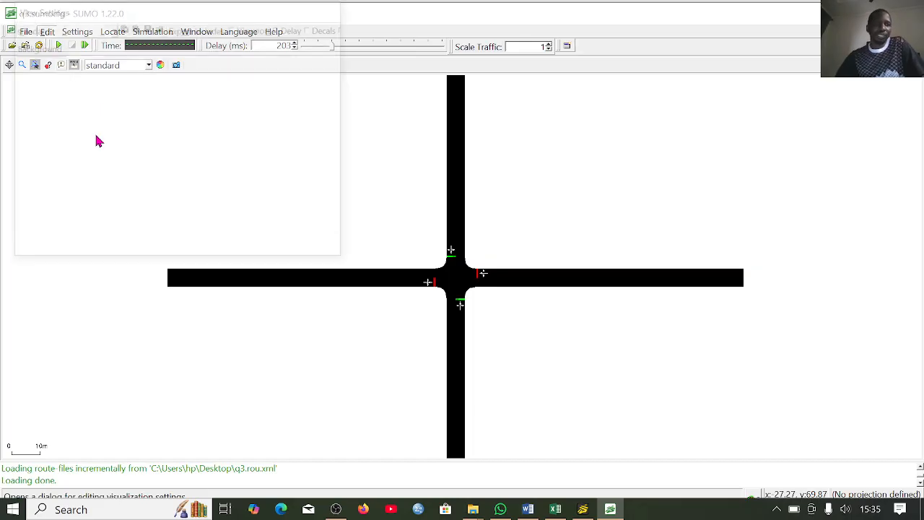
click(28, 84)
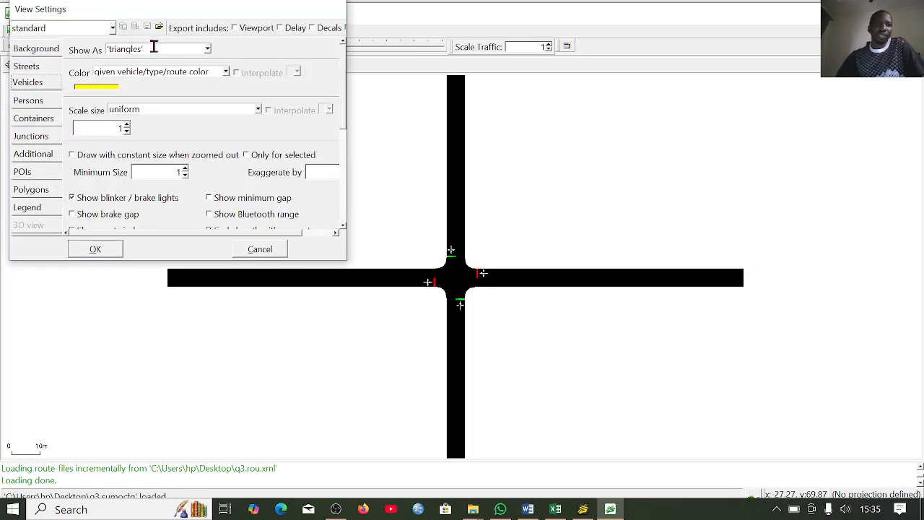
click(207, 49)
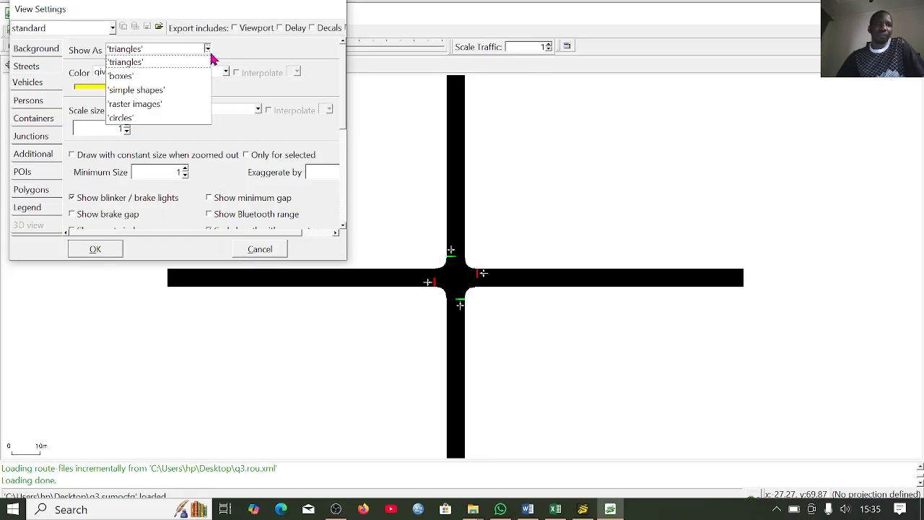
click(181, 105)
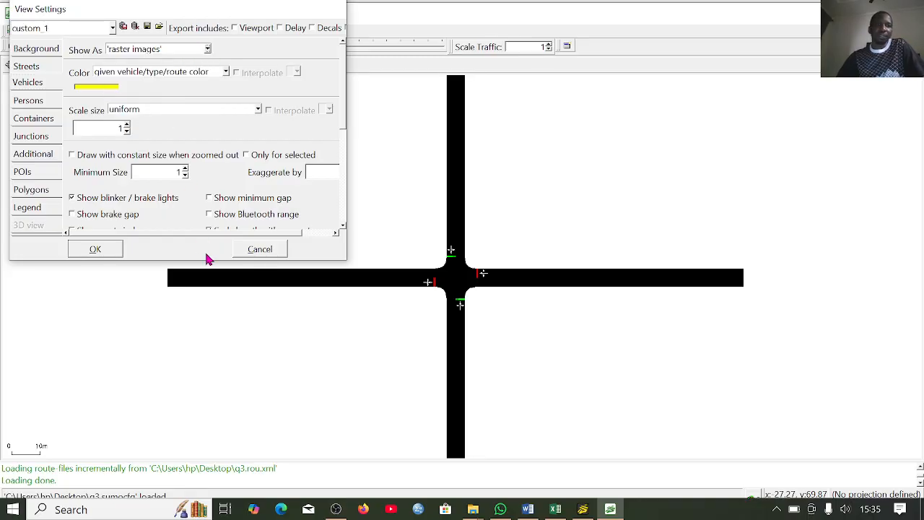
click(94, 250)
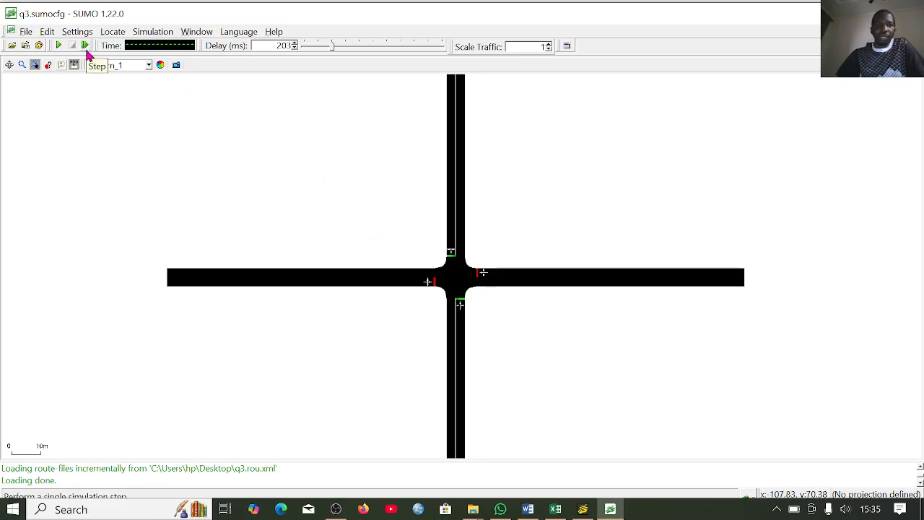
- Run the simulation and raise the delay to 444 ms to watch the traffic at the intersection
click(58, 46)
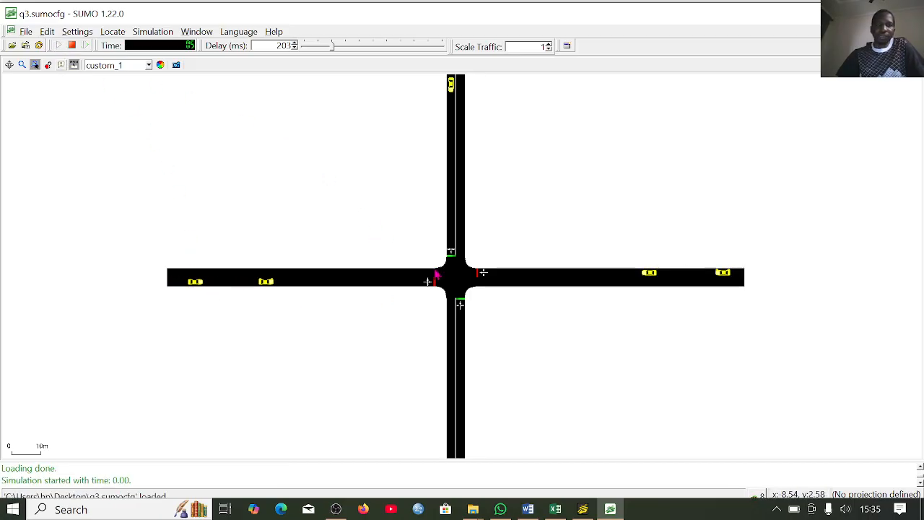
scroll(479, 233, up, 2)
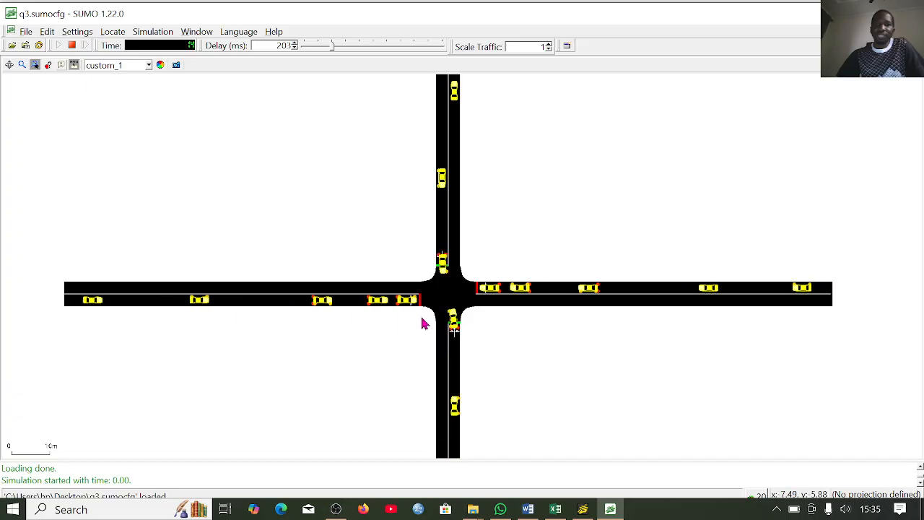
drag(332, 46, 366, 47)
scroll(484, 313, up, 1)
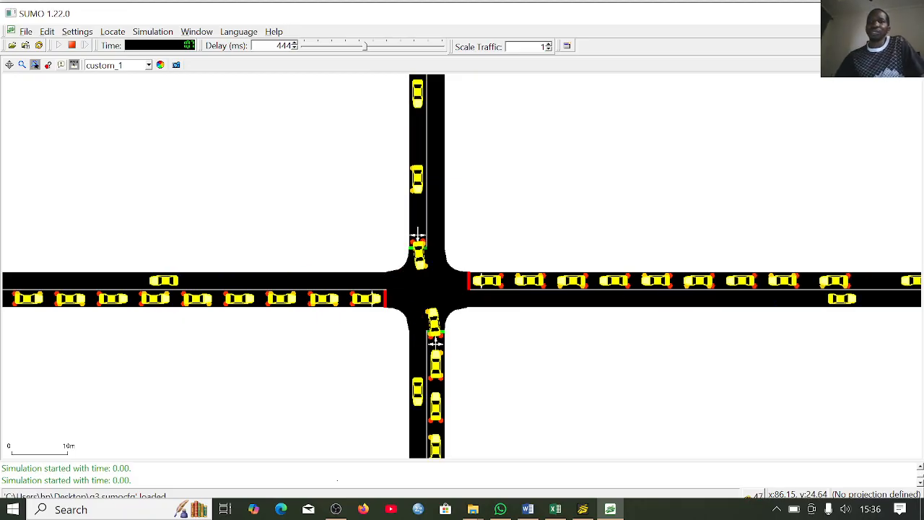
scroll(502, 265, up, 4)
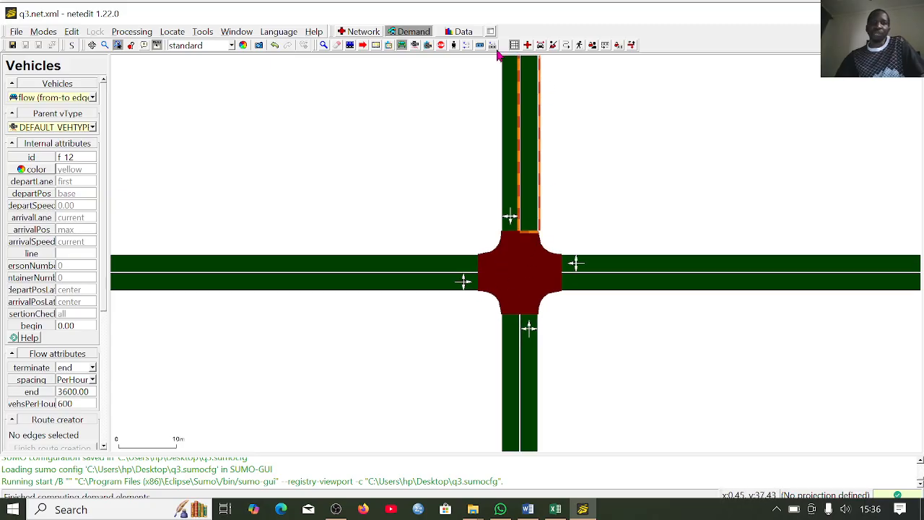
- Switch to netedit, open the central junction's traffic light for editing and group the signals that share the same states
click(359, 32)
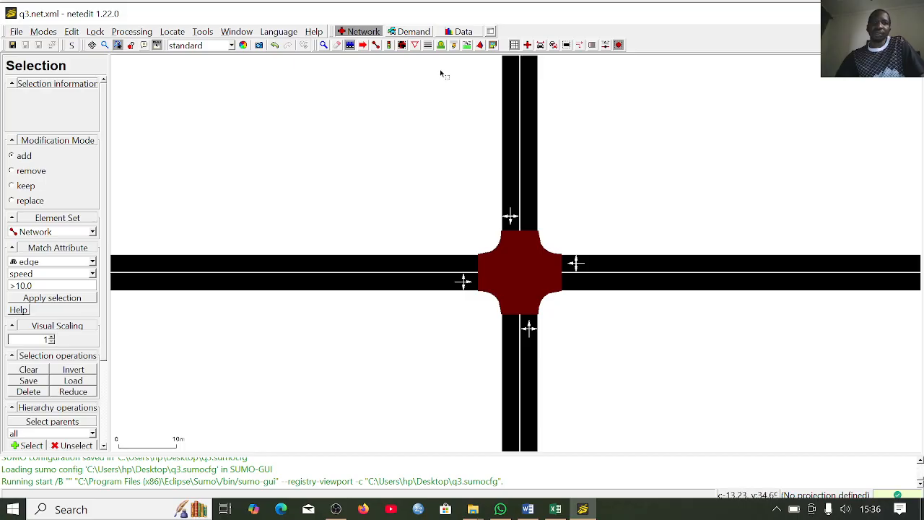
click(388, 46)
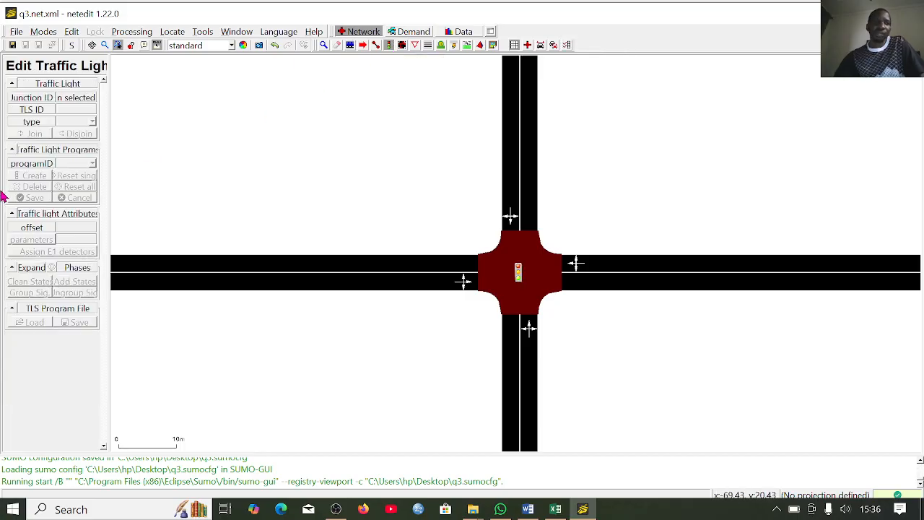
click(518, 272)
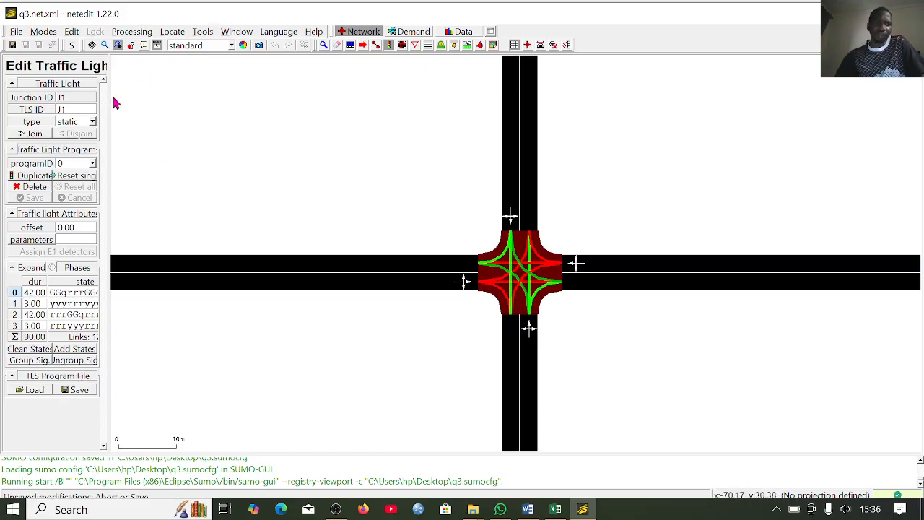
drag(229, 109, 229, 108)
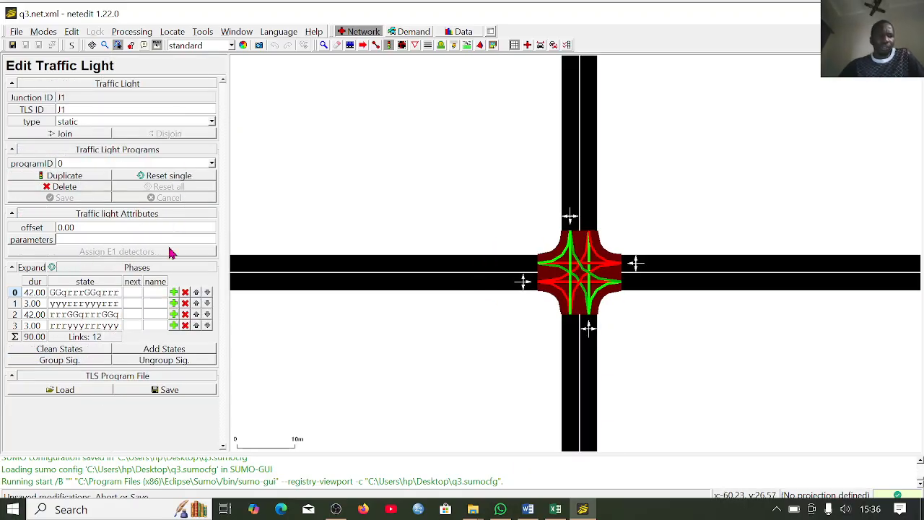
click(79, 367)
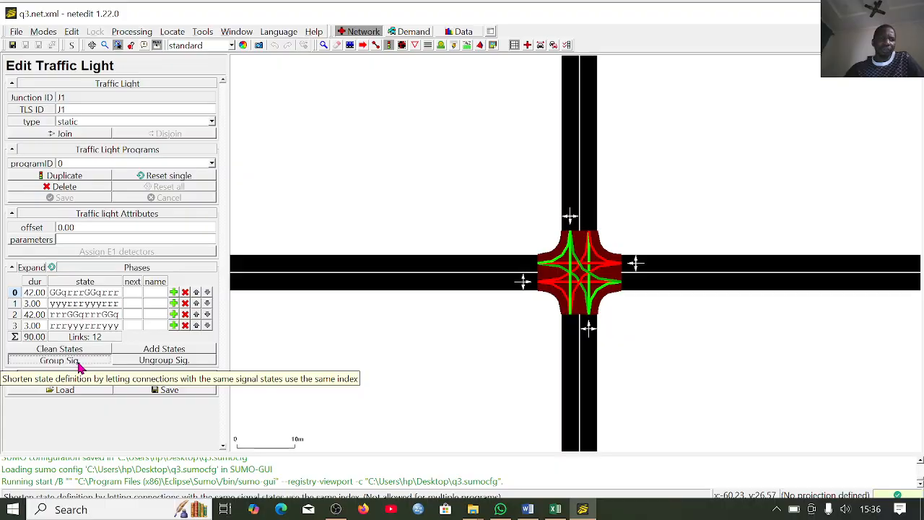
- Delete phases 3, 2 and 1 from the traffic light program, keeping only phase 0
click(184, 326)
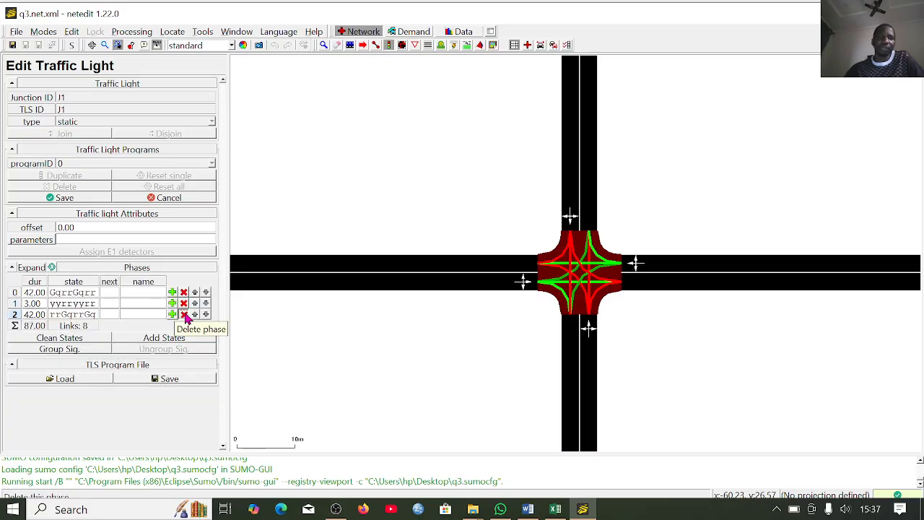
click(184, 314)
click(184, 302)
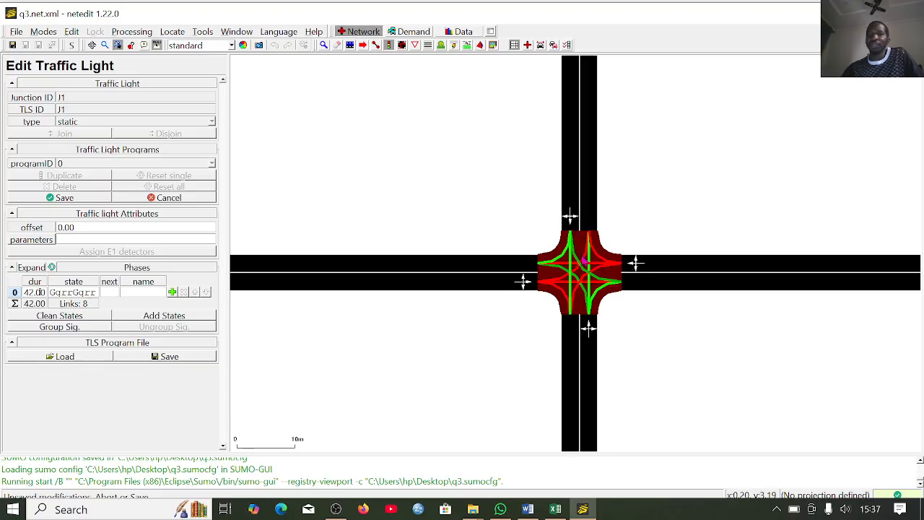
- In phase 0, set the north approach's left turn to Green-Major and all movements from the south approach to Red
scroll(577, 257, up, 5)
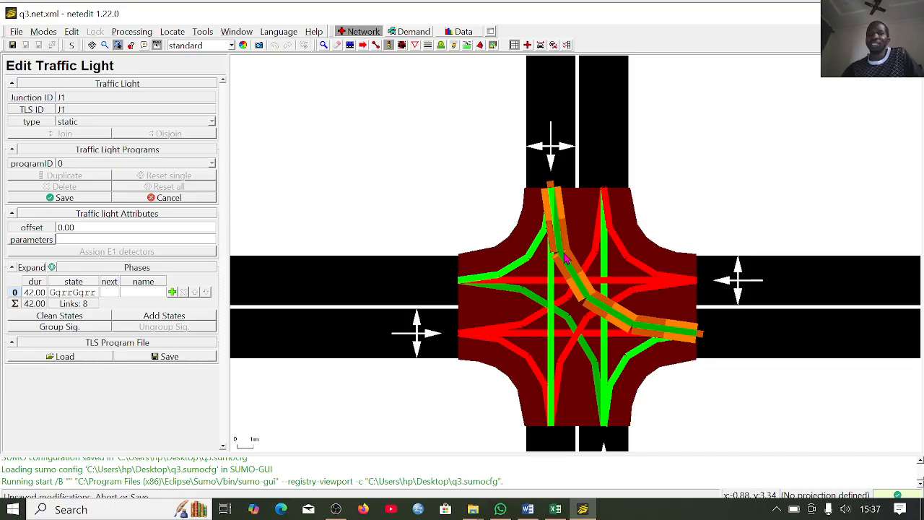
right_click(566, 260)
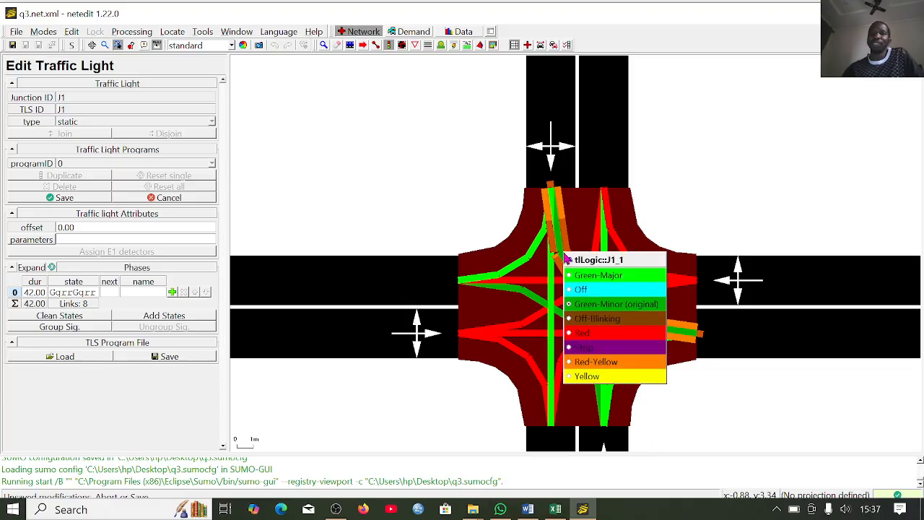
click(591, 276)
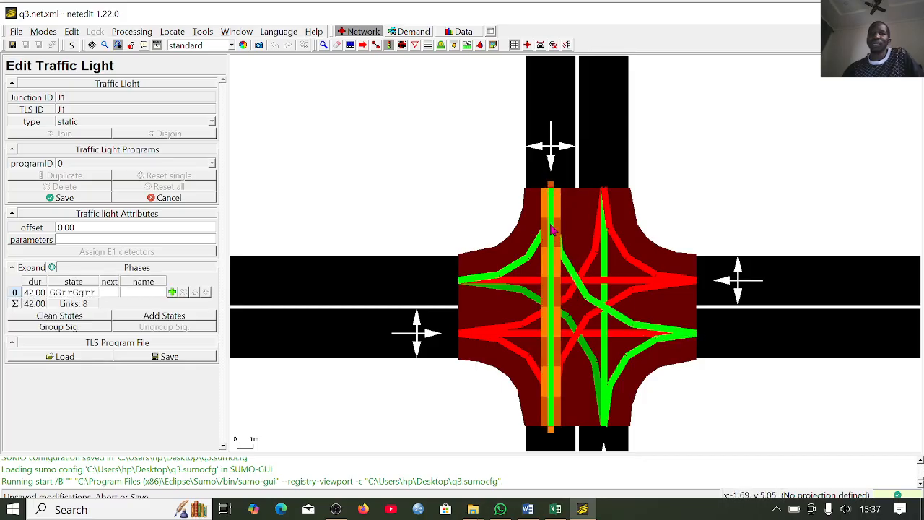
click(526, 297)
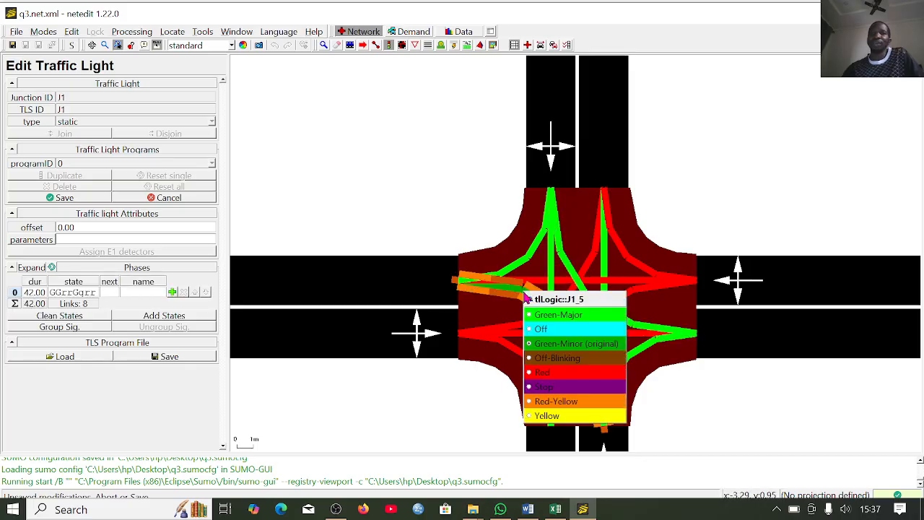
click(542, 372)
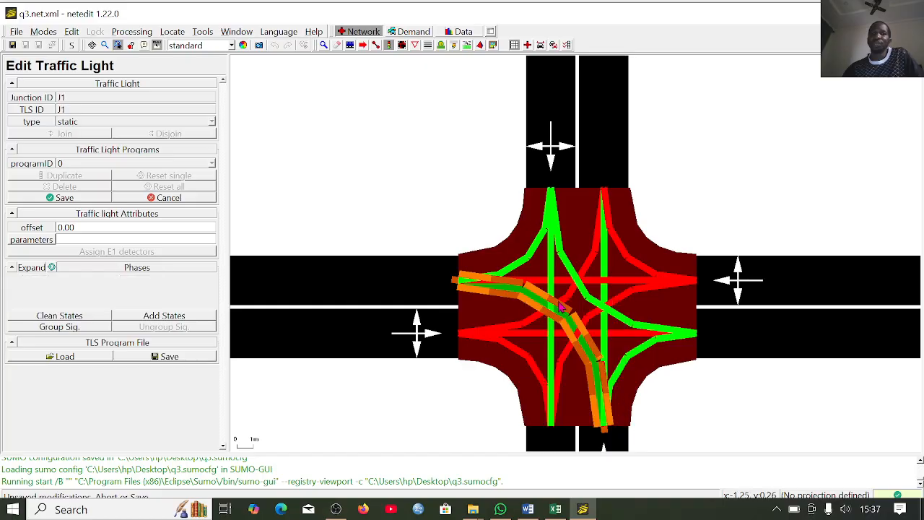
click(608, 265)
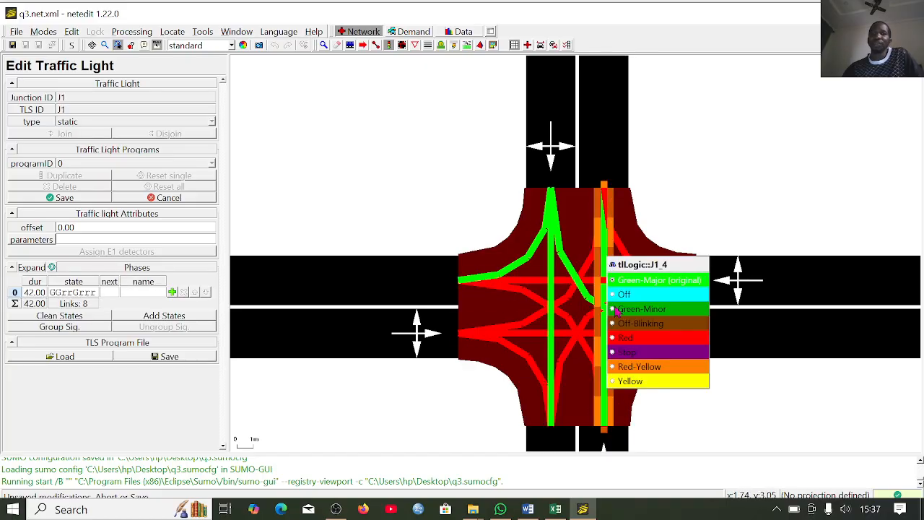
click(647, 339)
click(646, 339)
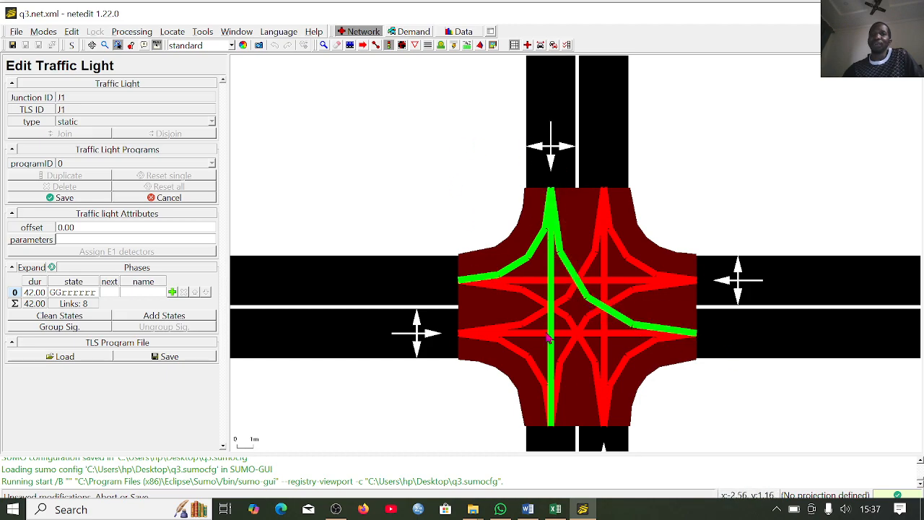
- Add a red phase after phase 0 and set all movements from the west approach to Green-Major in it
click(173, 297)
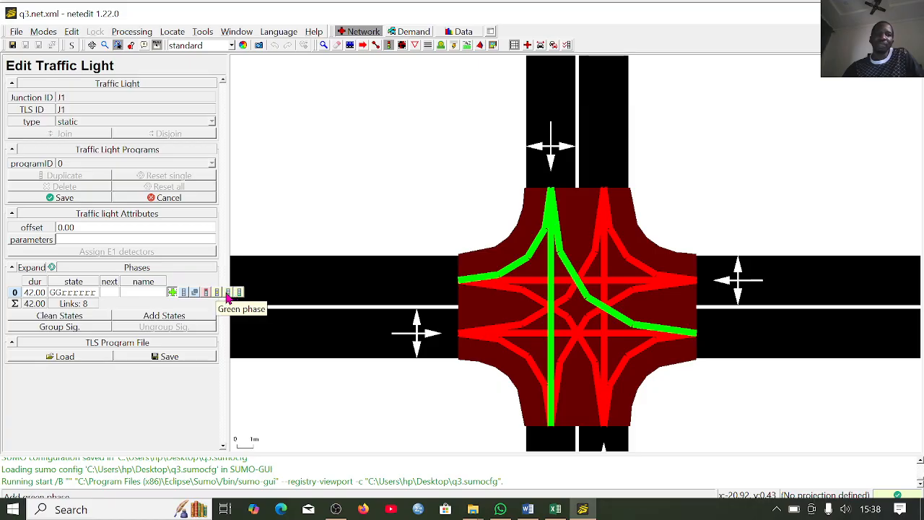
click(208, 293)
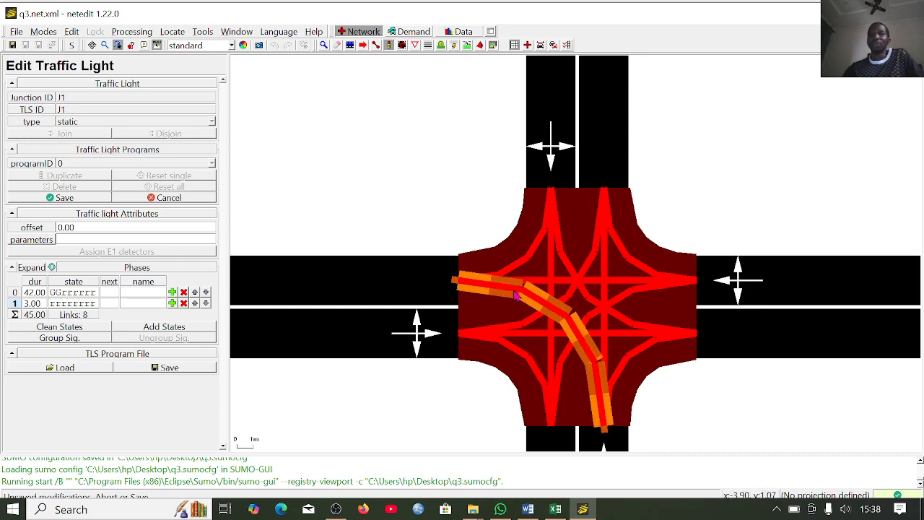
right_click(536, 322)
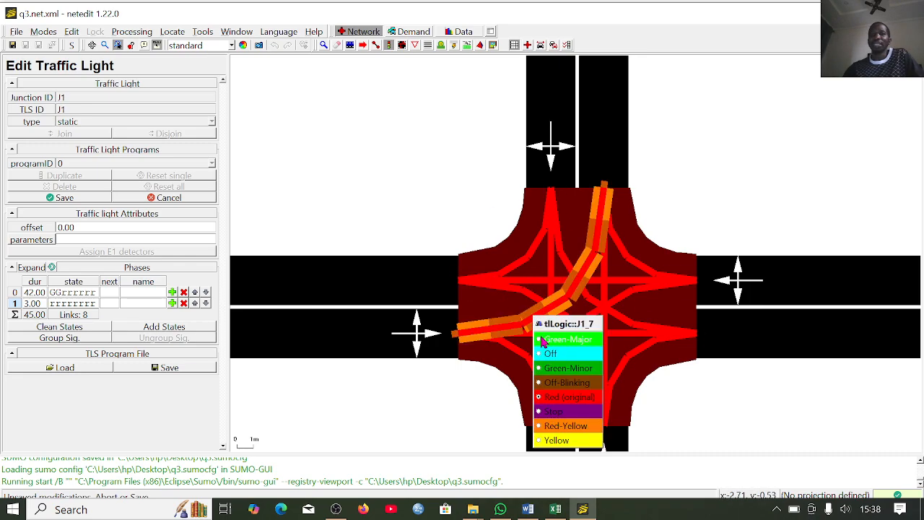
click(543, 340)
right_click(537, 339)
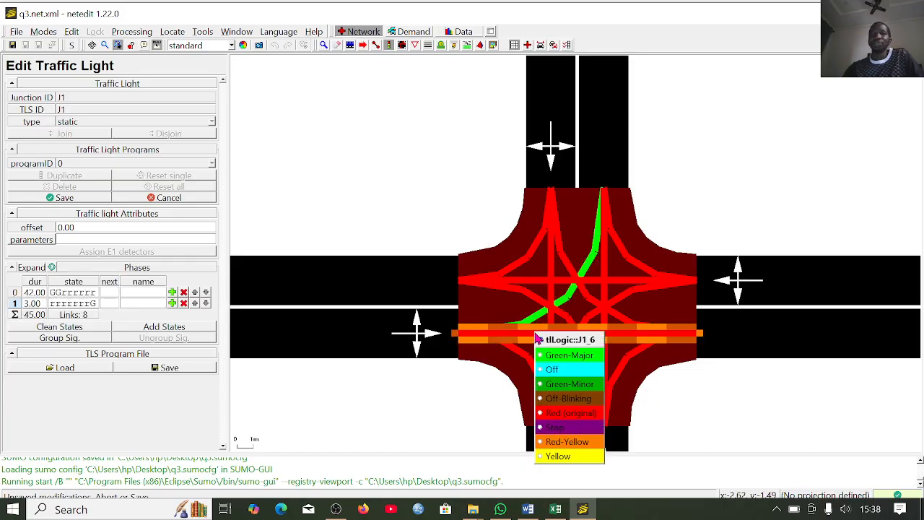
click(550, 356)
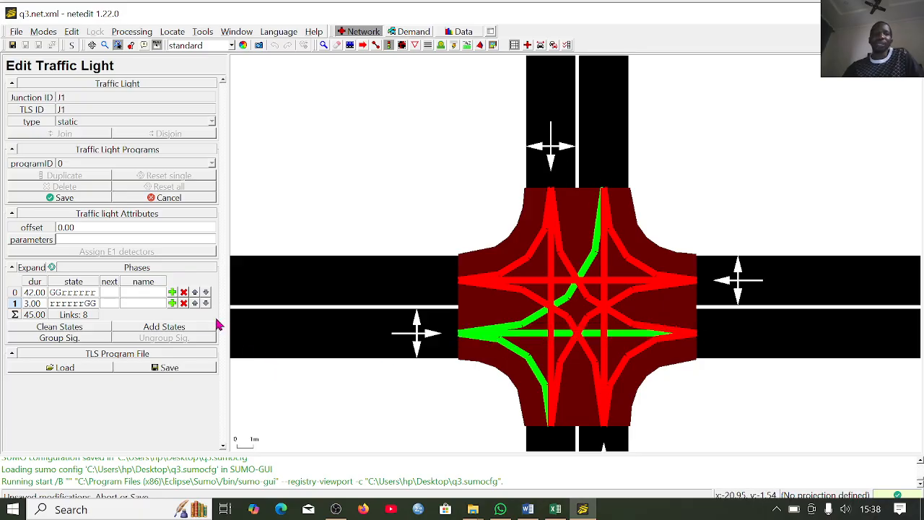
- Add a red phase after phase 1 and set all movements from the south approach to Green-Major in it
click(172, 304)
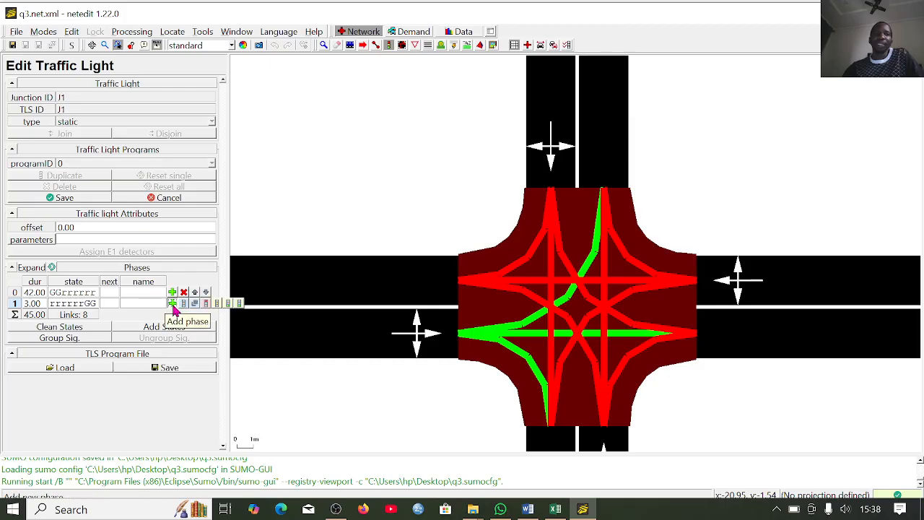
click(206, 304)
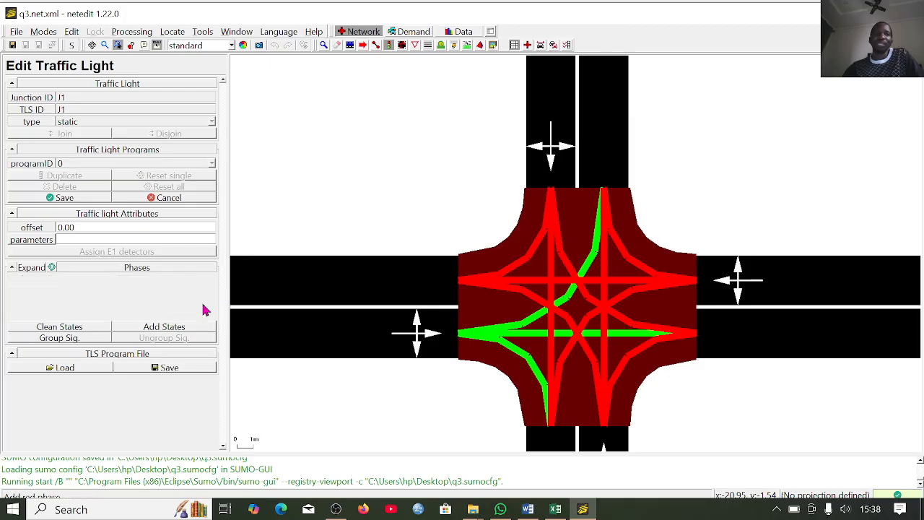
right_click(628, 367)
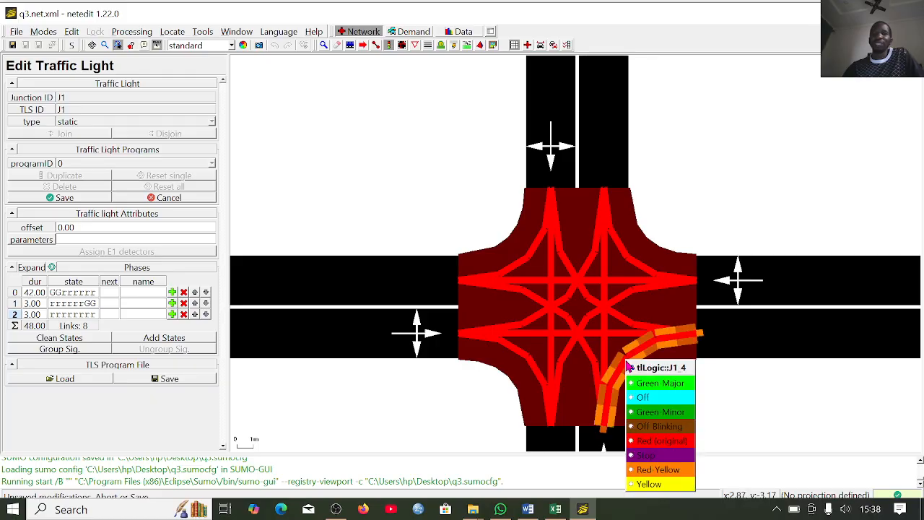
click(659, 384)
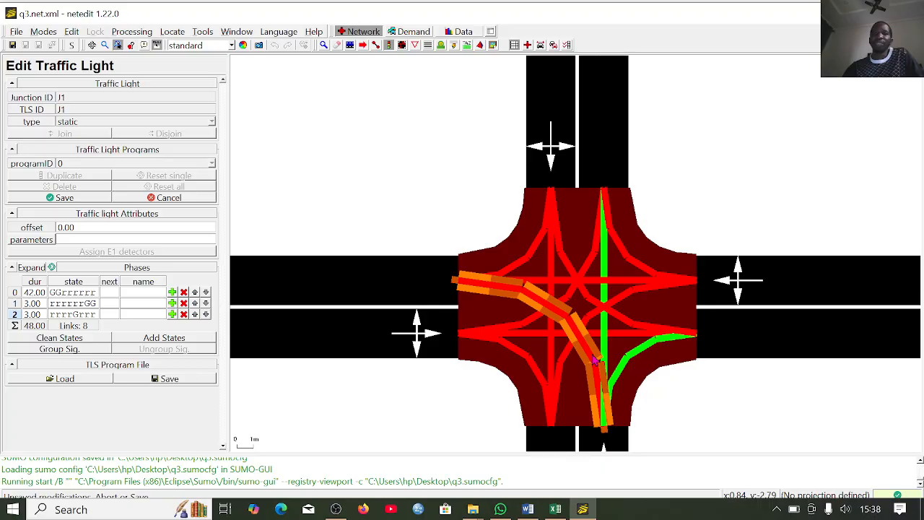
right_click(594, 359)
click(613, 379)
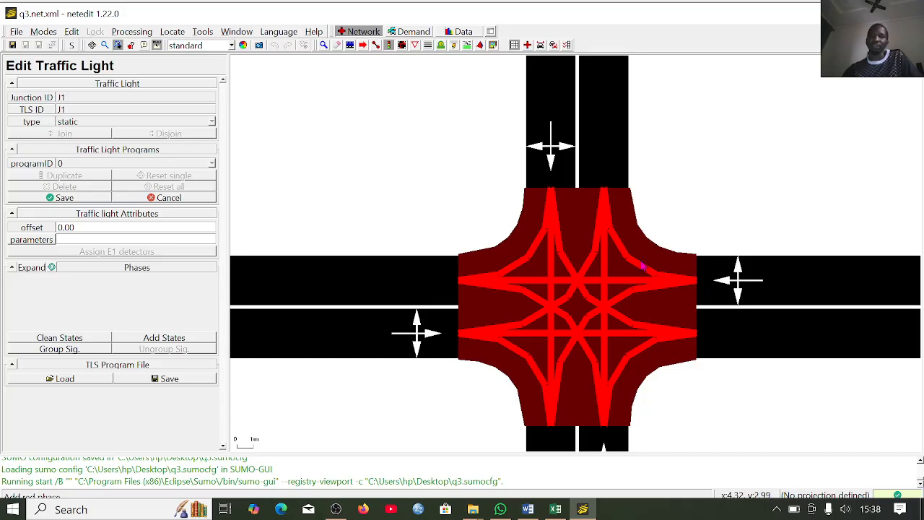
- In phase 3, set all movements from the east approach to Green-Major and save the traffic light program
right_click(631, 265)
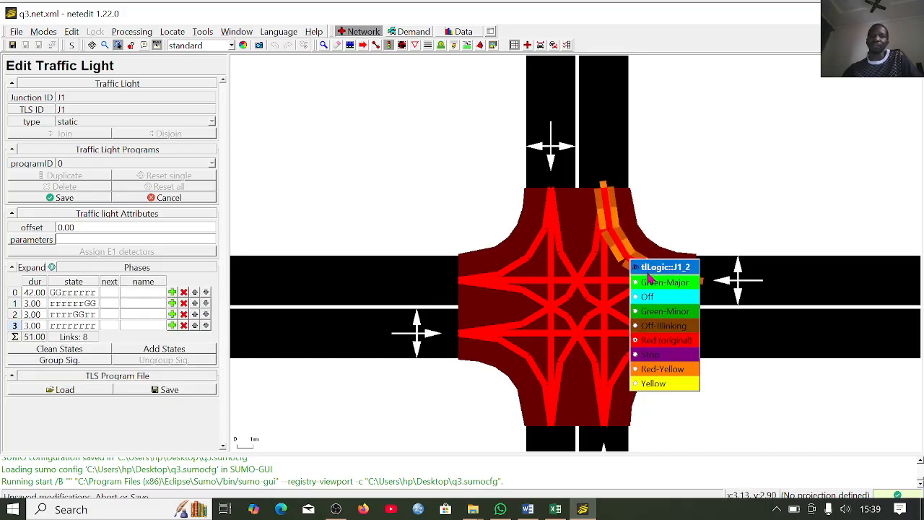
click(656, 286)
click(656, 286)
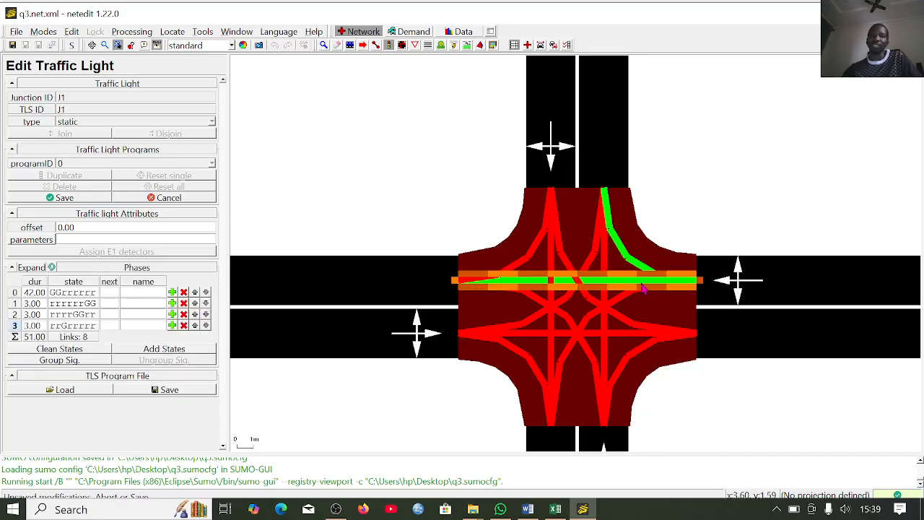
right_click(630, 298)
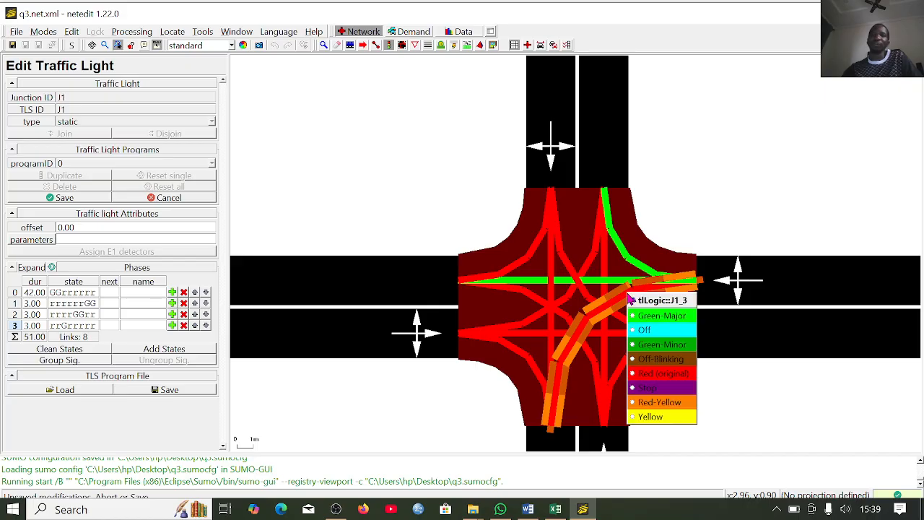
click(646, 324)
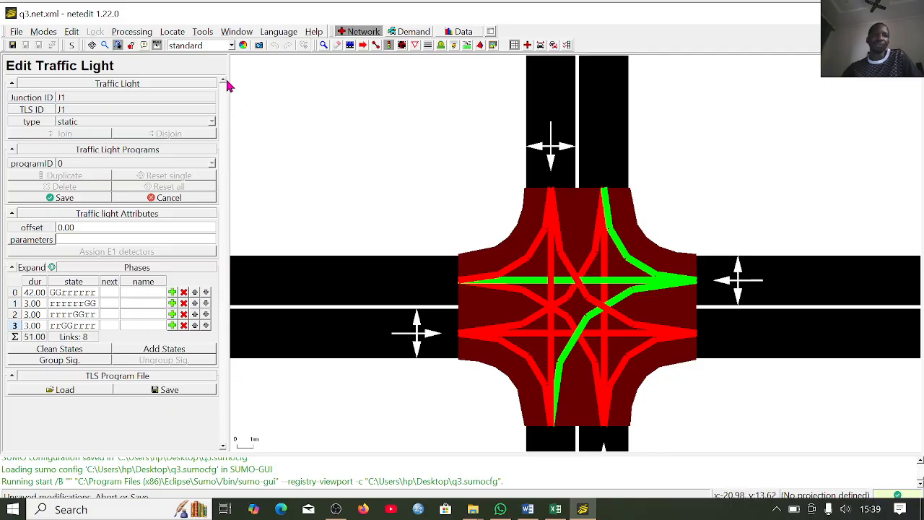
click(62, 197)
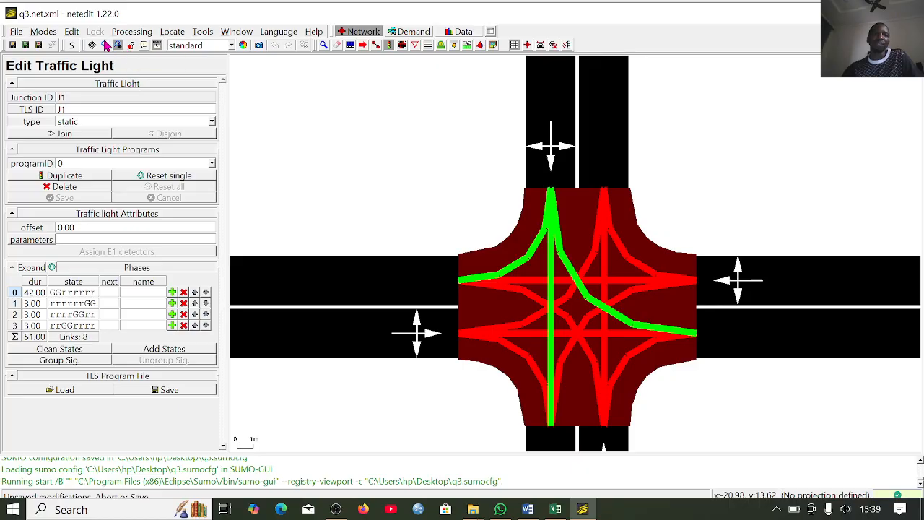
- Open the network in sumo-gui, run the simulation with a 413 ms delay to watch the junction's queues, and close it
click(69, 33)
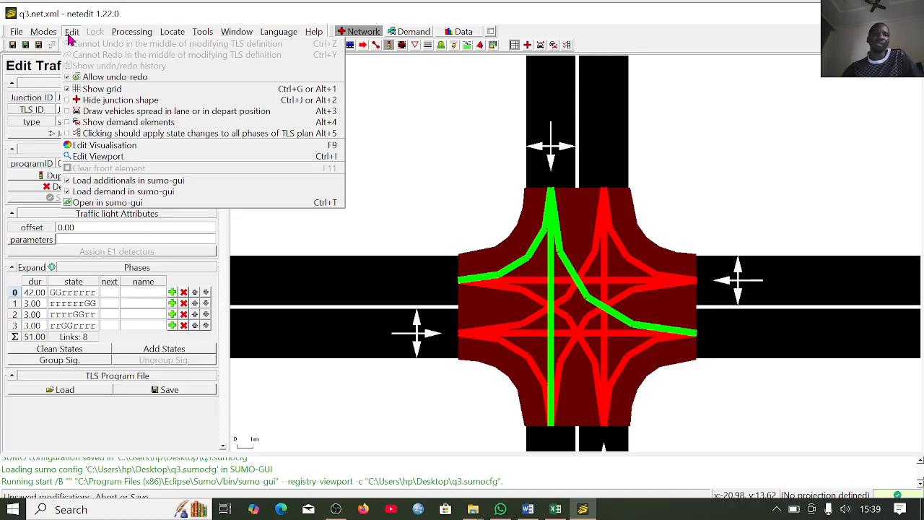
click(108, 203)
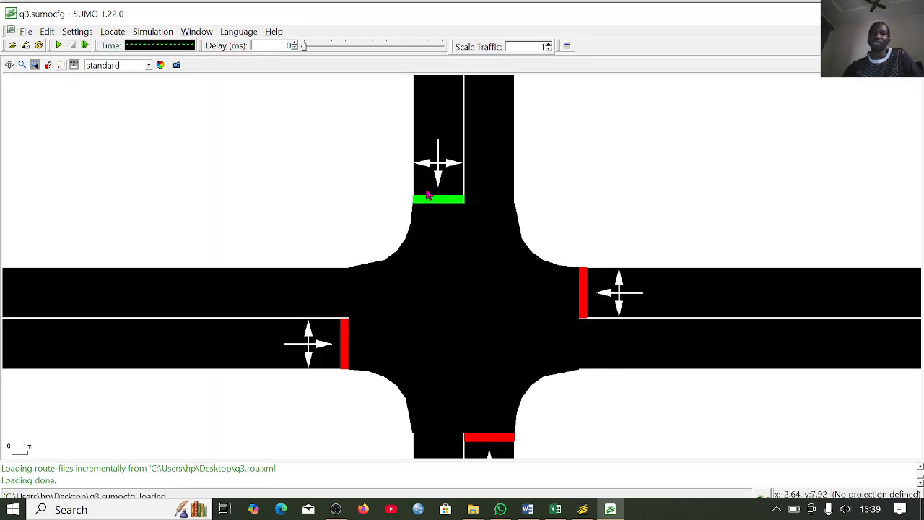
scroll(428, 195, down, 1)
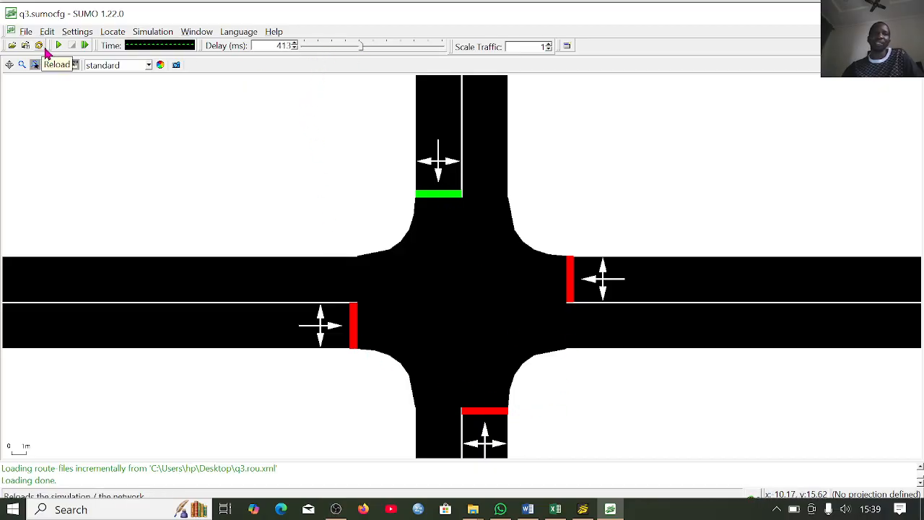
click(58, 45)
scroll(506, 328, down, 1)
scroll(506, 327, down, 5)
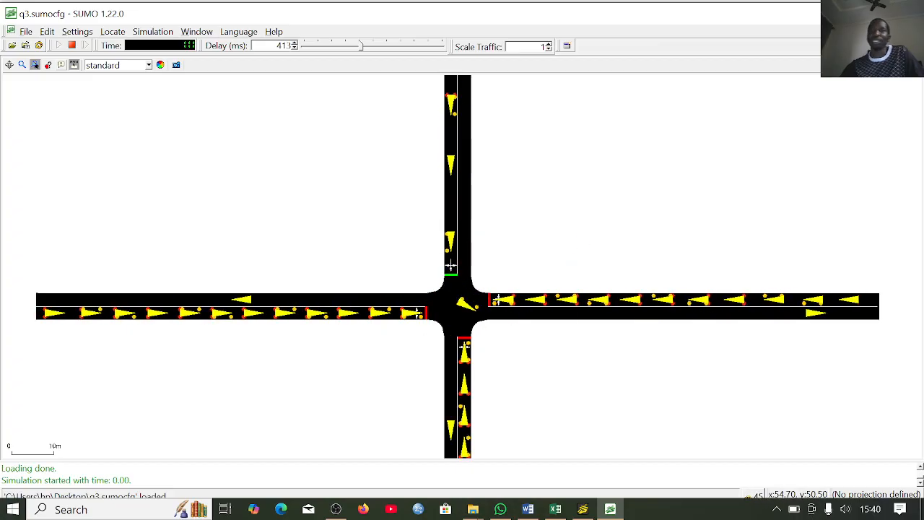
click(908, 13)
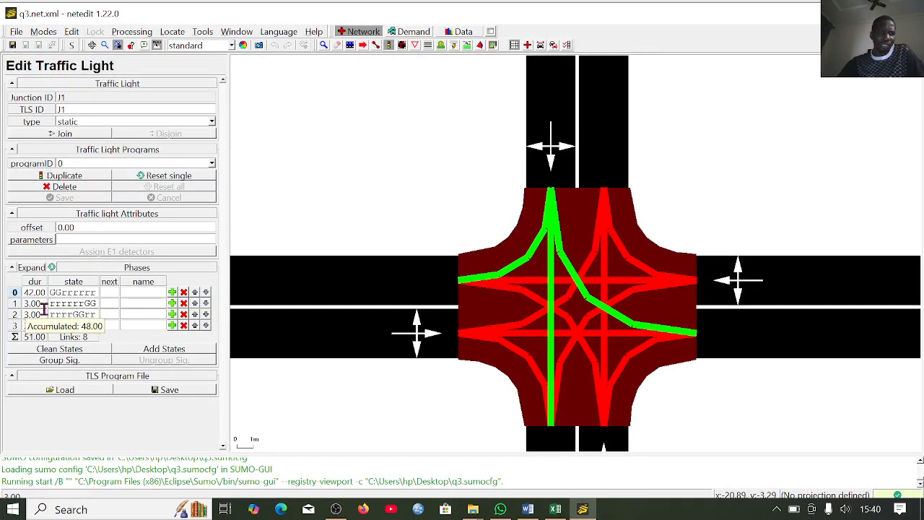
- Set the durations of phases 1, 2 and 3 to 42 and save the traffic light program
click(43, 304)
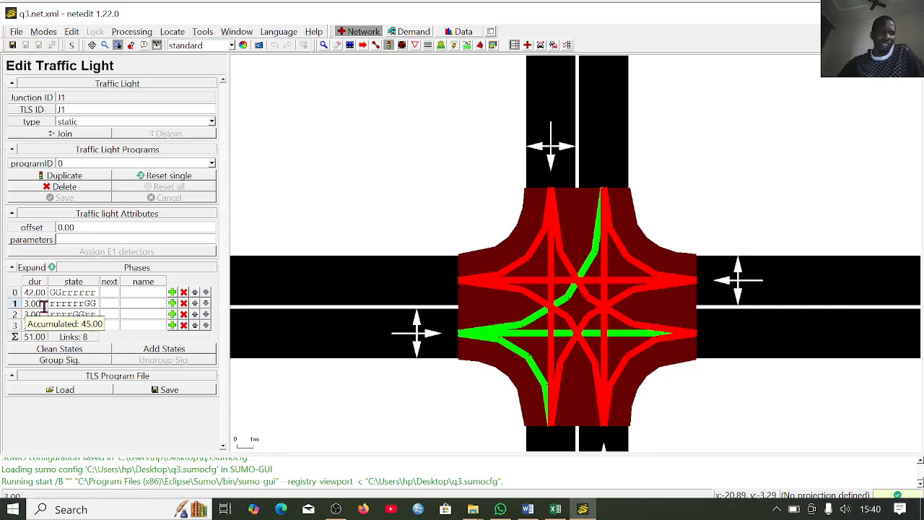
key(BackSpace)
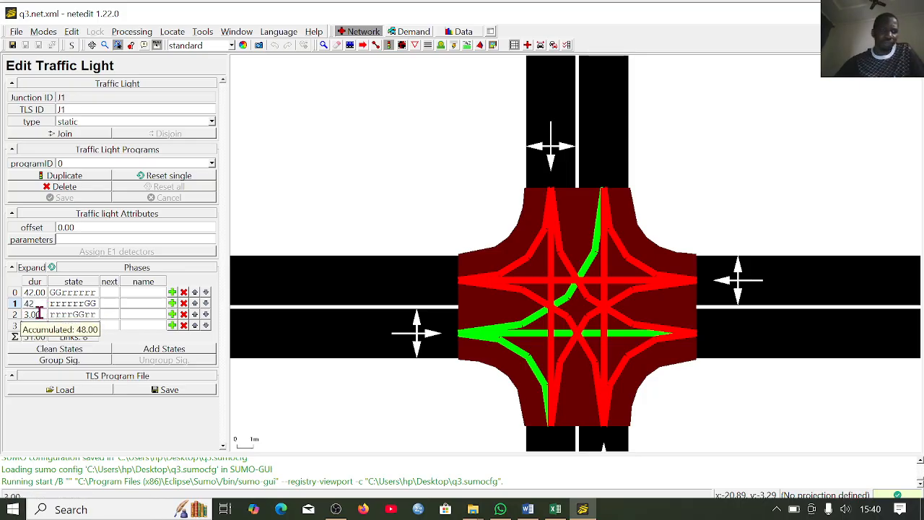
click(40, 312)
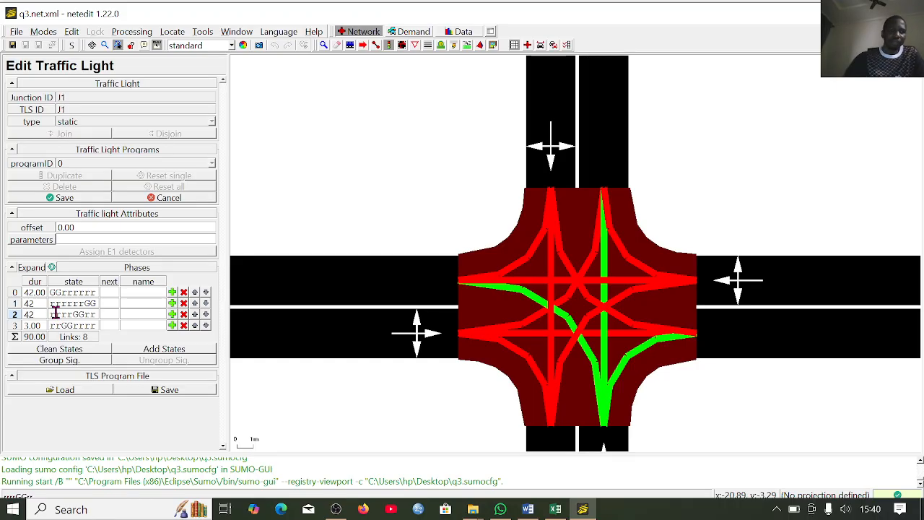
click(40, 327)
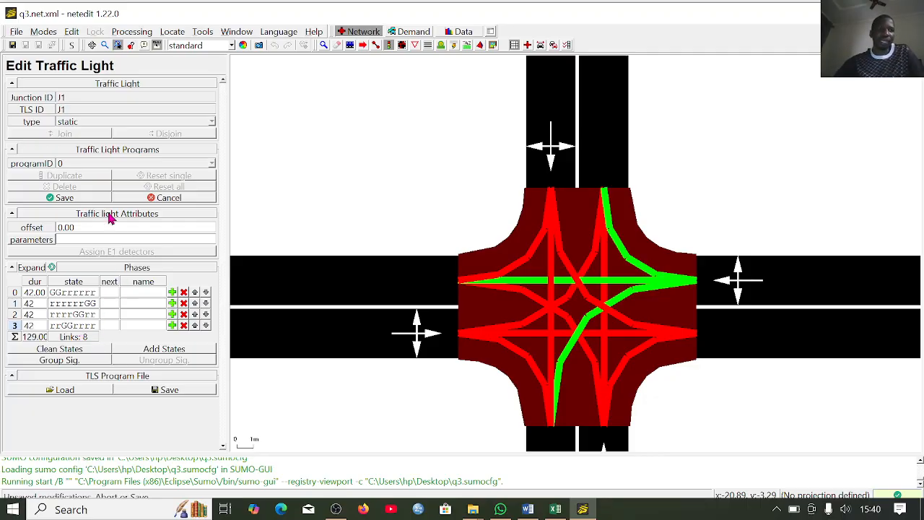
click(64, 197)
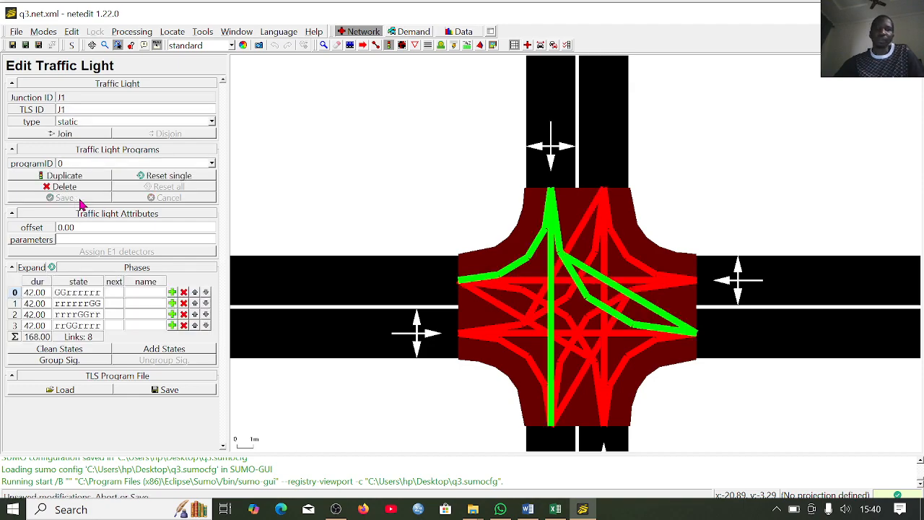
- Run the simulation in sumo-gui again with a 154 ms delay to check the equal phase durations
click(73, 31)
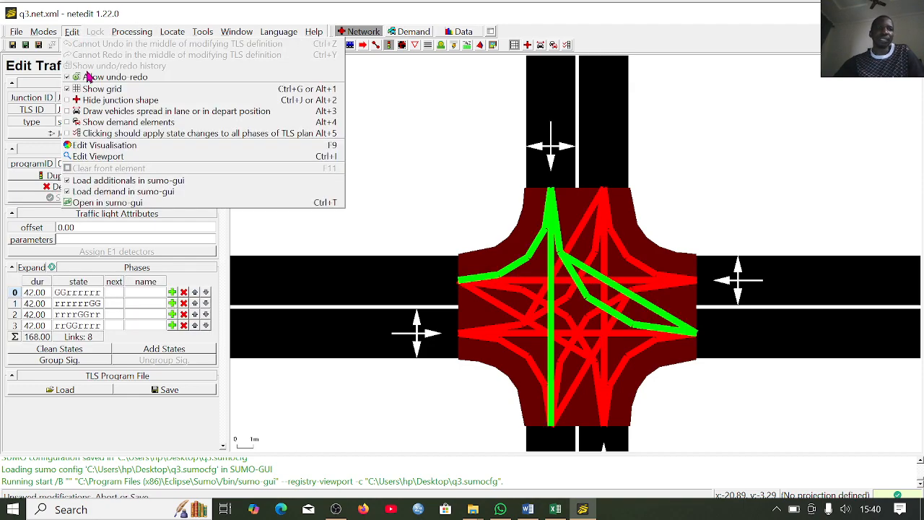
click(137, 203)
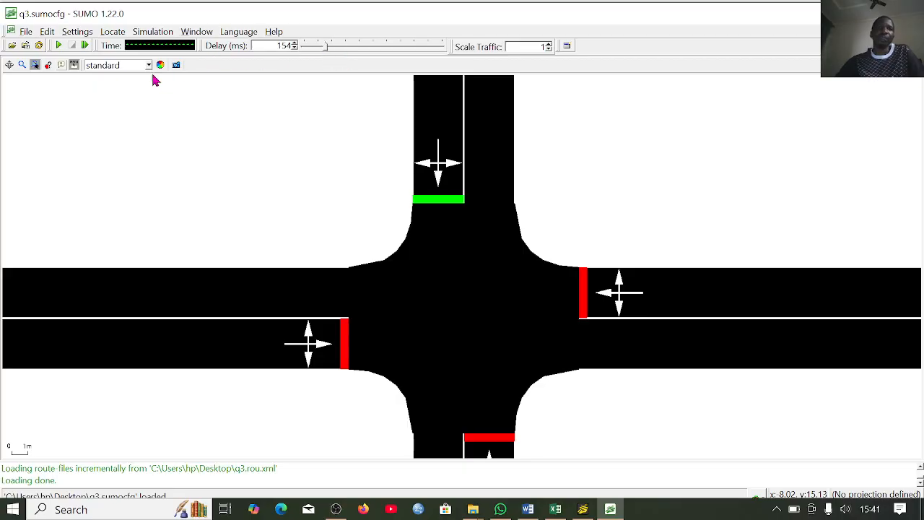
click(59, 45)
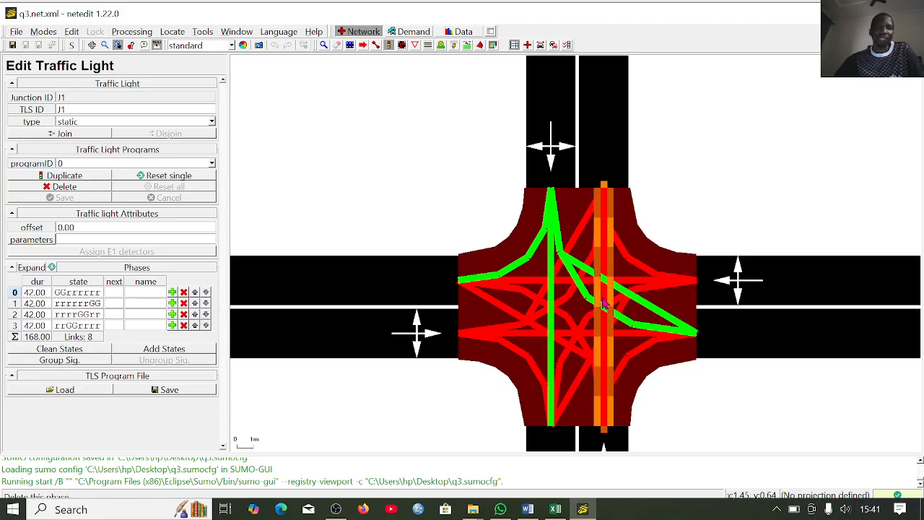
- Duplicate phase 0, set the copy's duration to 6, and turn all north-approach movements Yellow in it
click(173, 293)
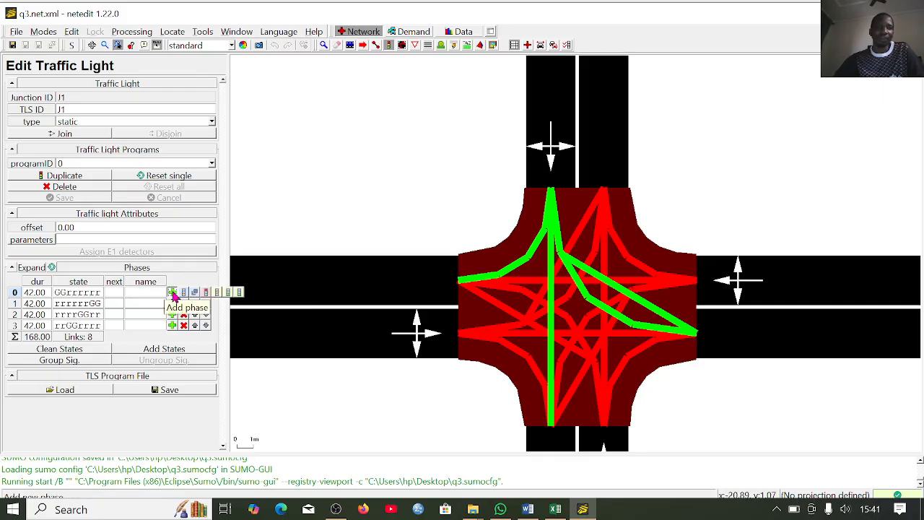
click(195, 293)
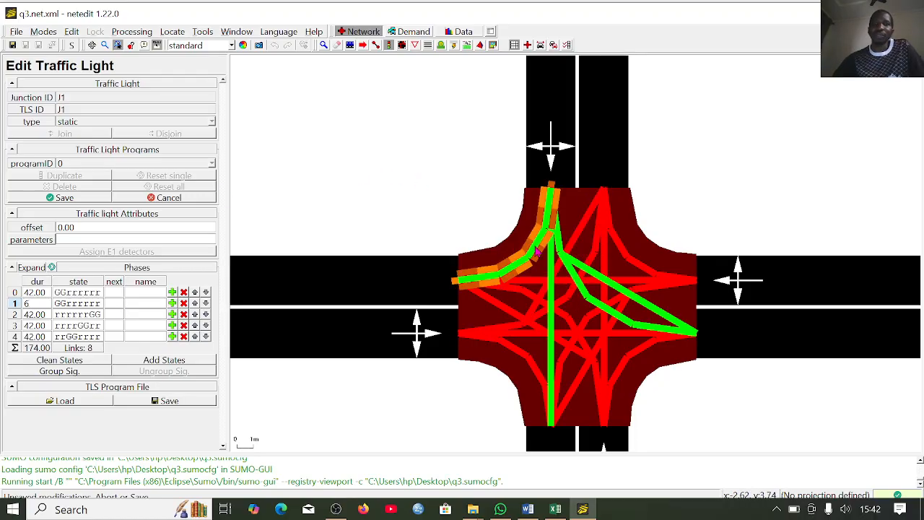
right_click(537, 251)
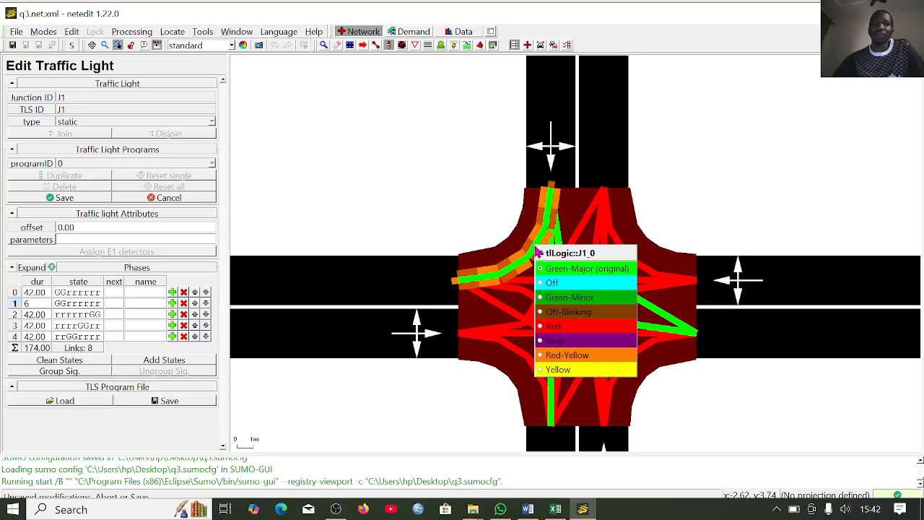
click(577, 371)
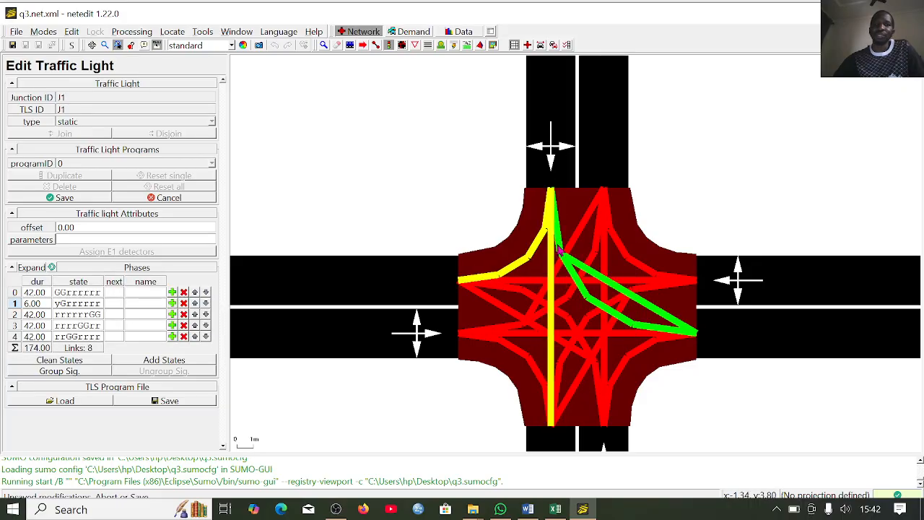
right_click(563, 247)
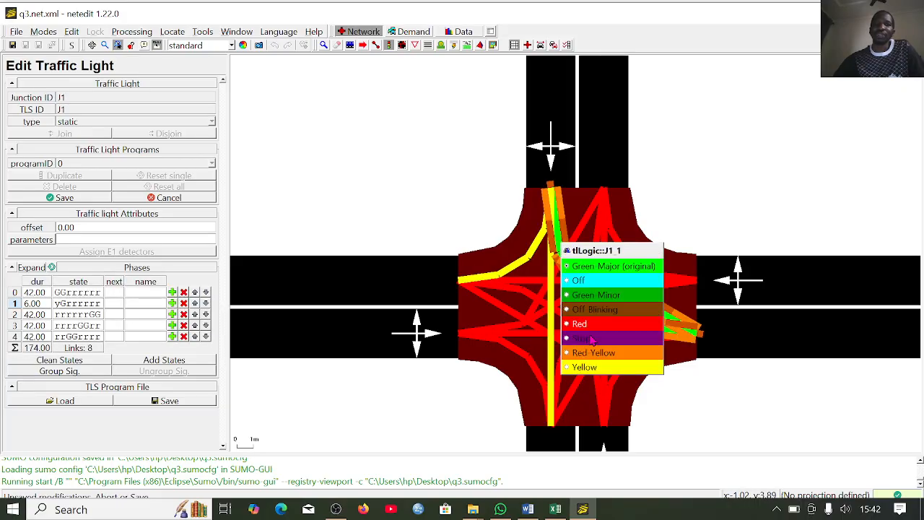
click(602, 369)
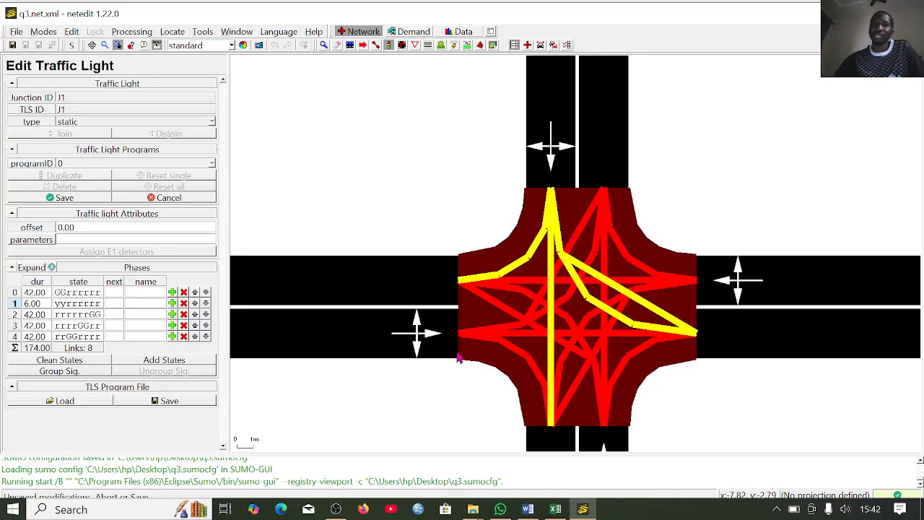
- In phase 1, set all movements from the west approach to Red-Yellow
right_click(491, 335)
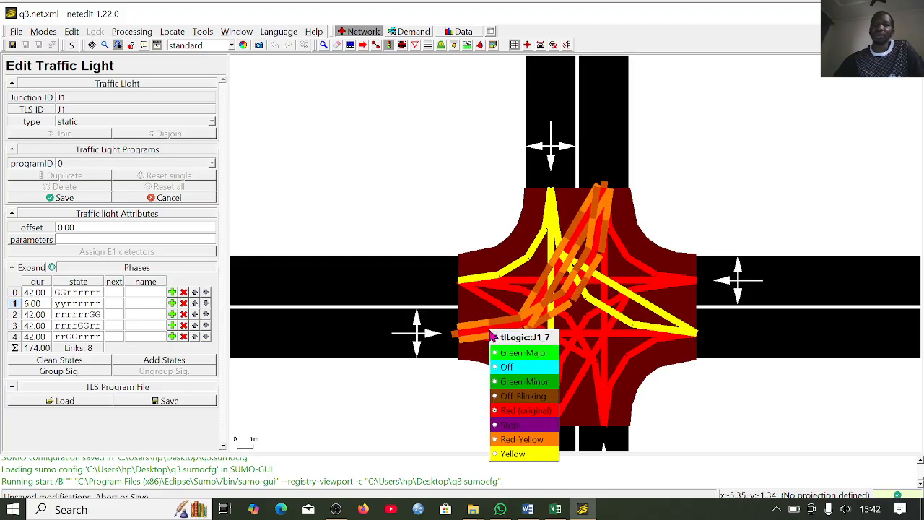
click(513, 439)
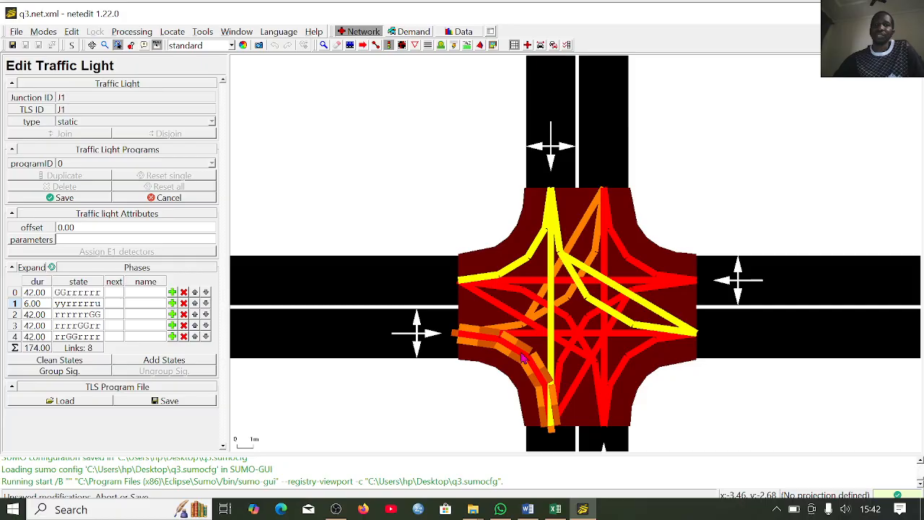
right_click(523, 356)
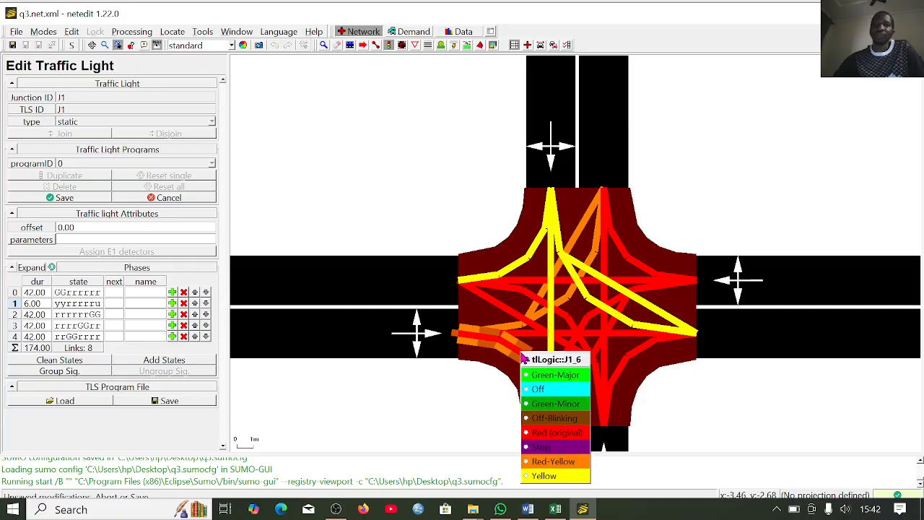
click(552, 465)
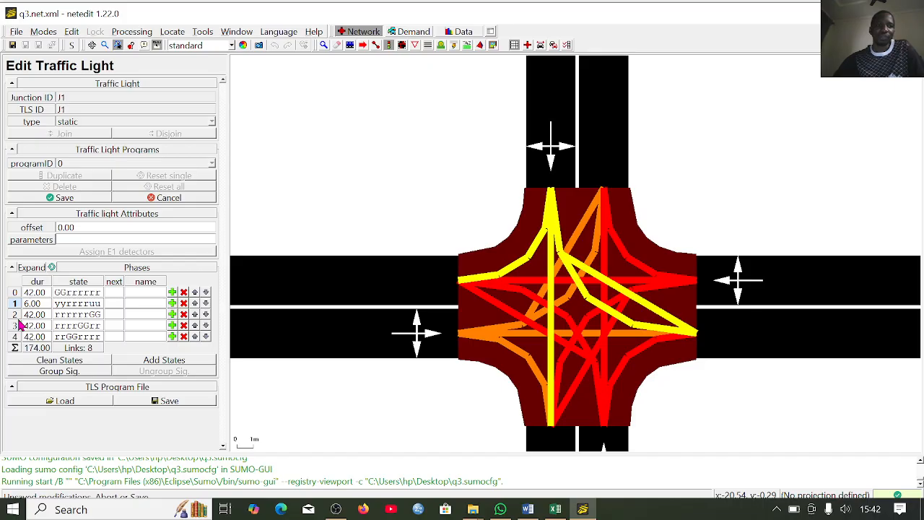
- Duplicate phase 2, set the copy's duration to 6, and turn all west-approach movements Yellow in it
click(173, 317)
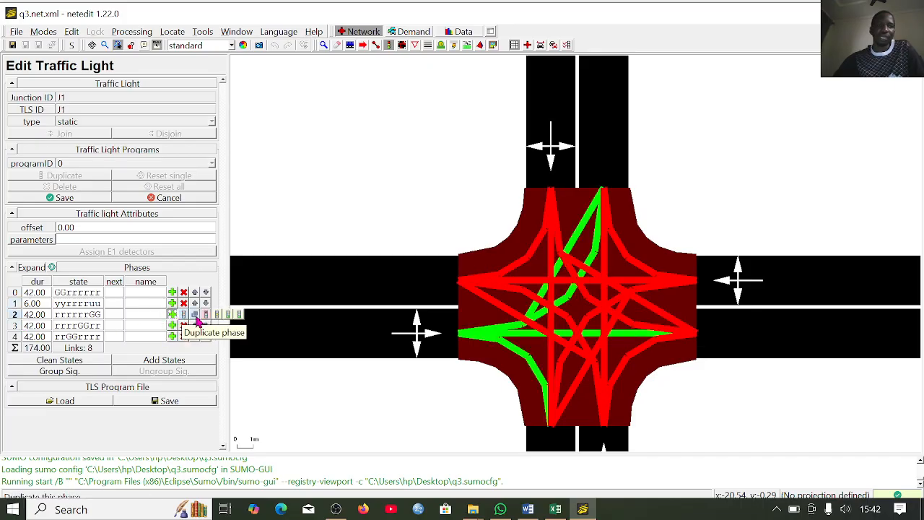
click(197, 322)
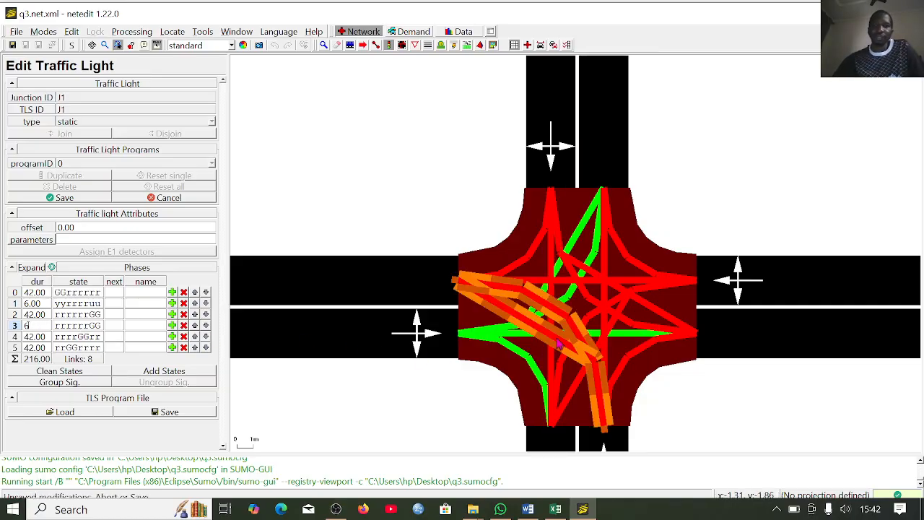
right_click(504, 330)
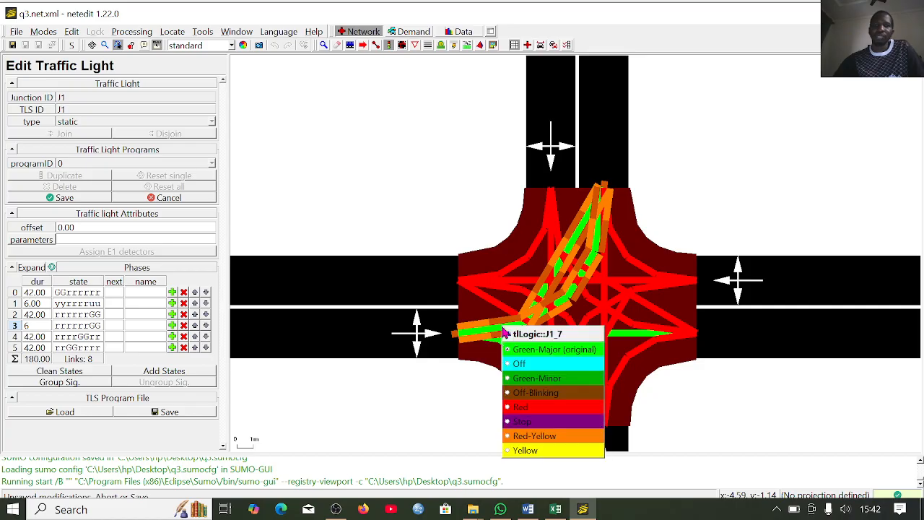
click(537, 452)
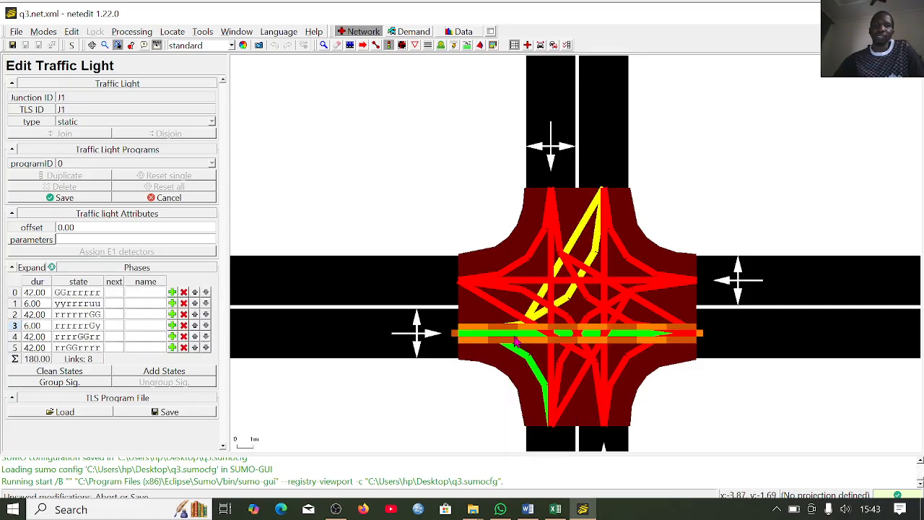
right_click(515, 340)
click(539, 462)
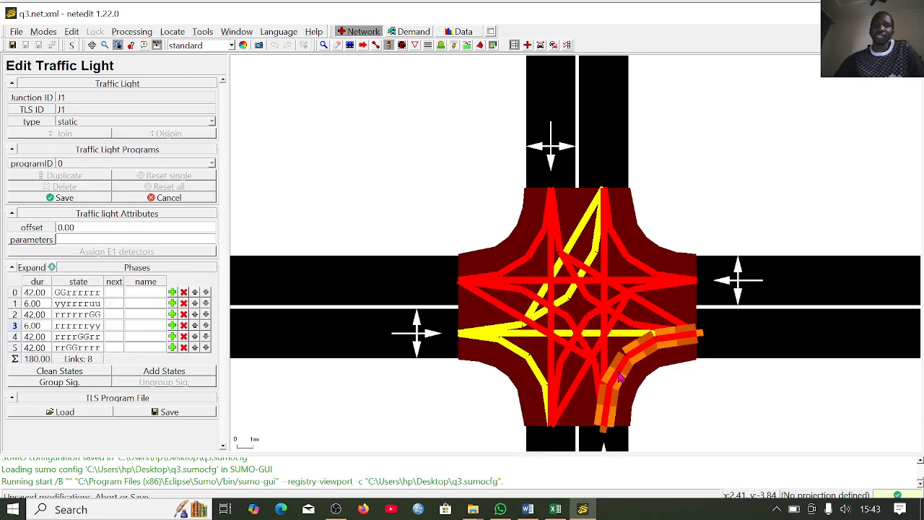
- In phase 3, set all movements from the south approach to Red-Yellow
right_click(621, 377)
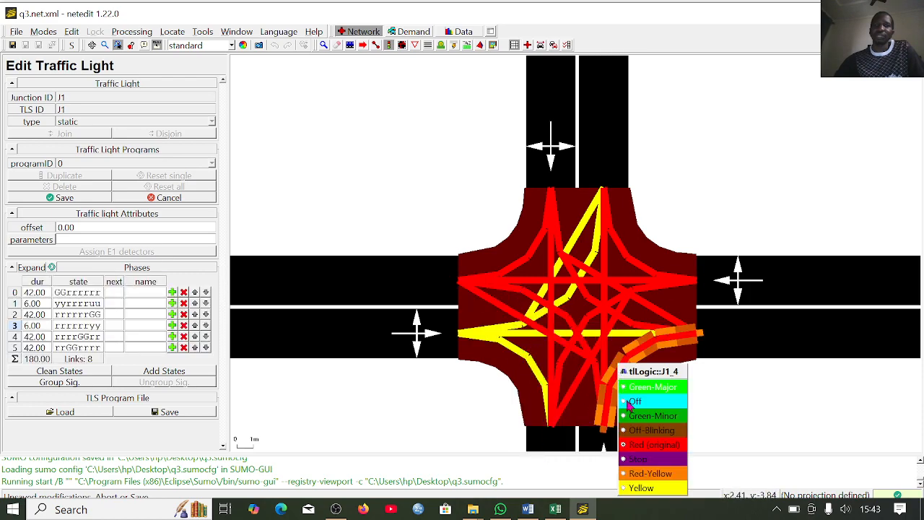
click(651, 474)
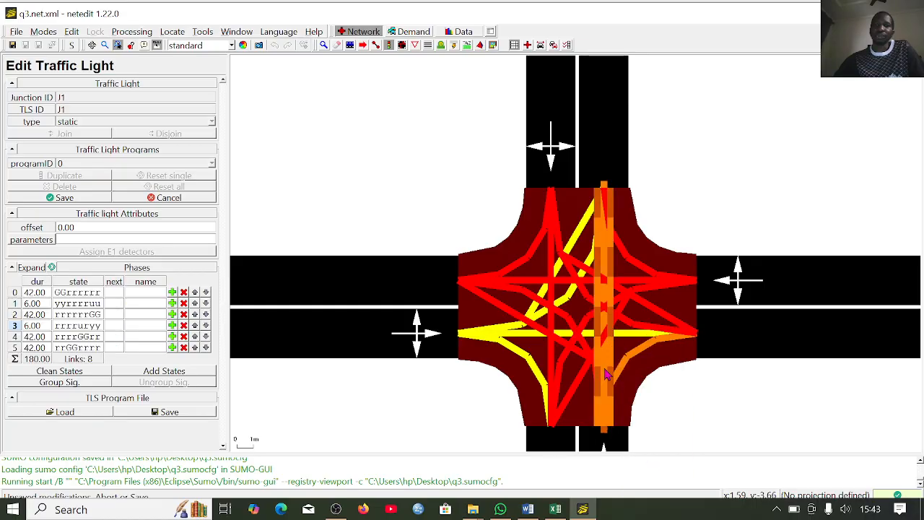
right_click(598, 368)
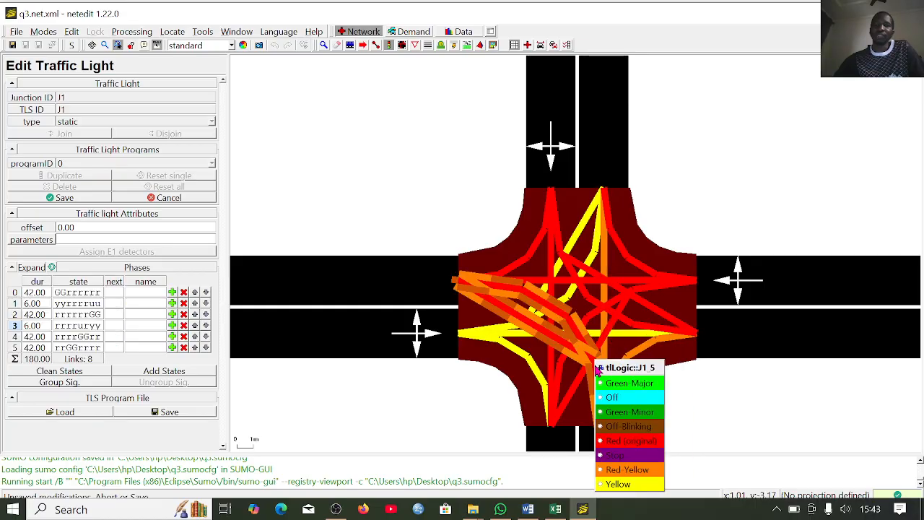
click(626, 473)
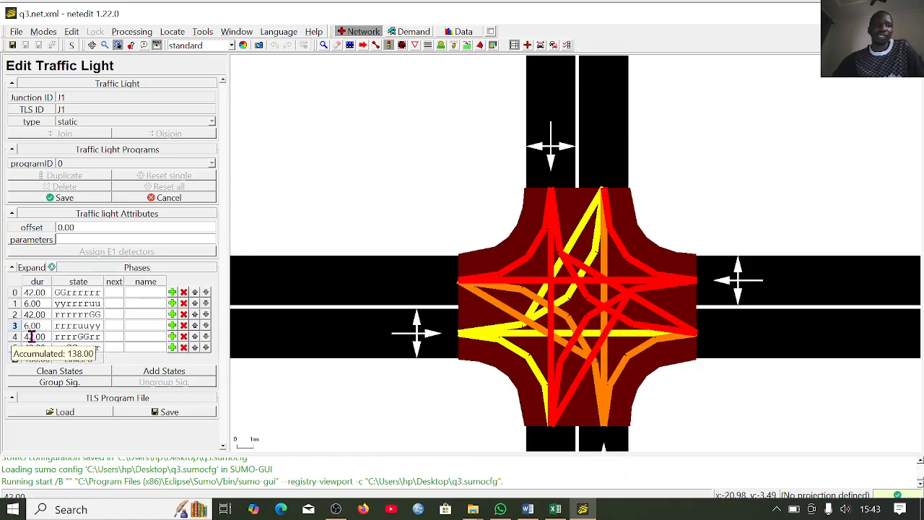
- Duplicate phase 4 and set the copy's duration to 6
click(174, 337)
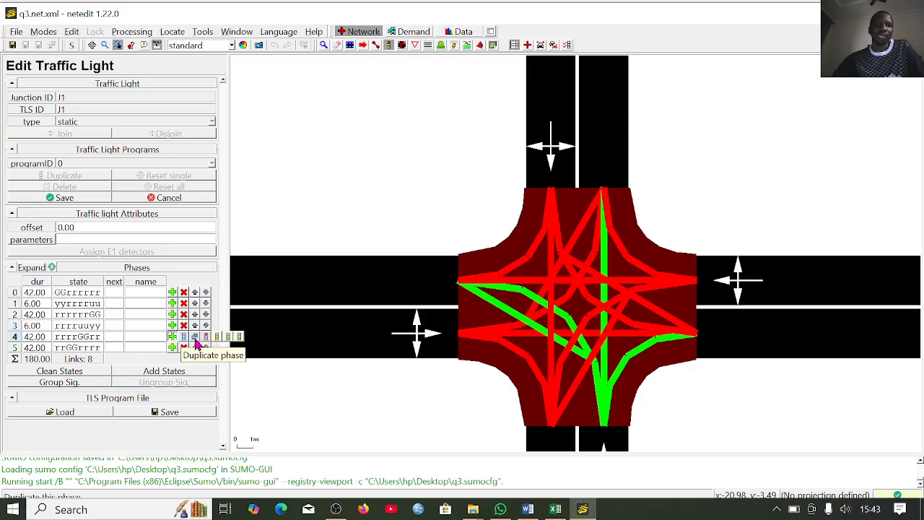
click(195, 344)
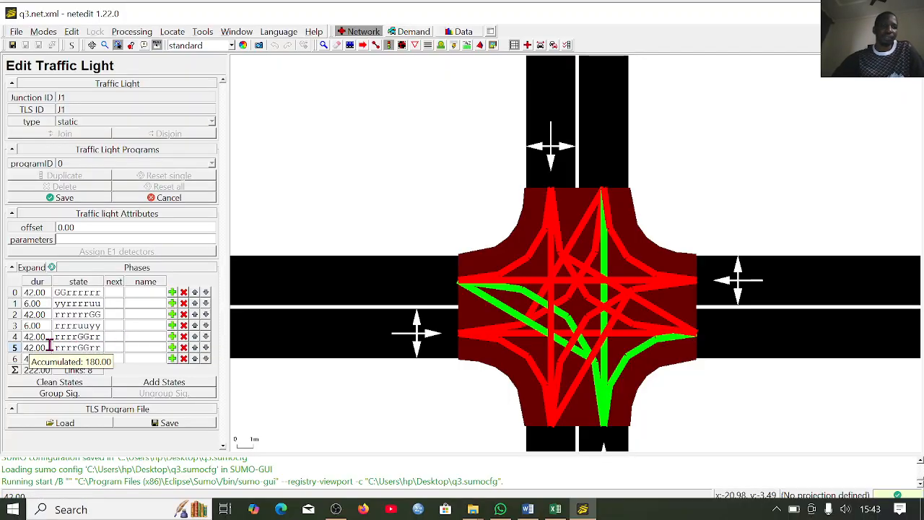
key(BackSpace)
key(BackSpace)
key(BackSpace)
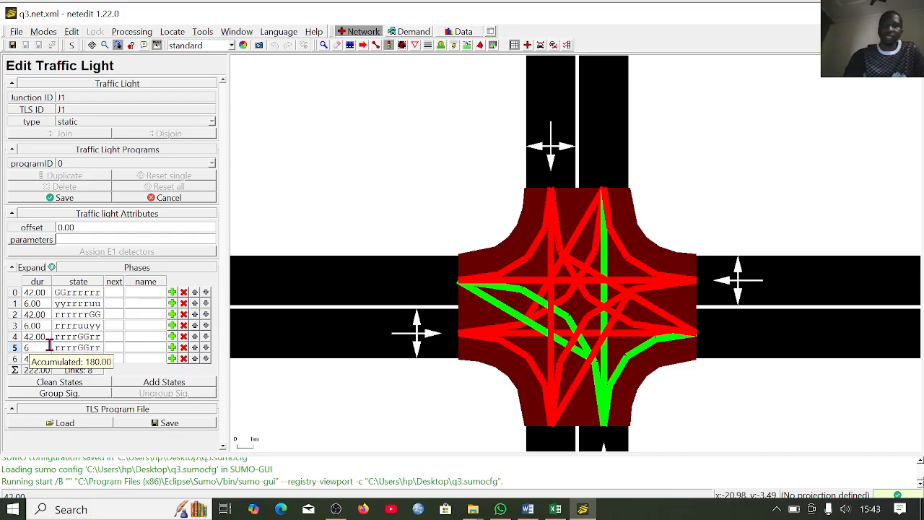
text(6)
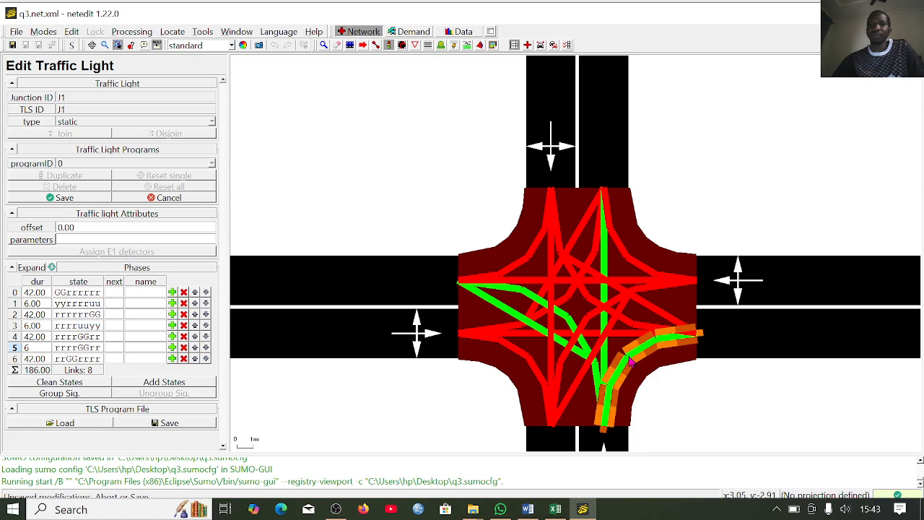
- In phase 5, set all south-approach movements to Yellow and all east-approach movements to Red-Yellow
right_click(631, 360)
click(691, 481)
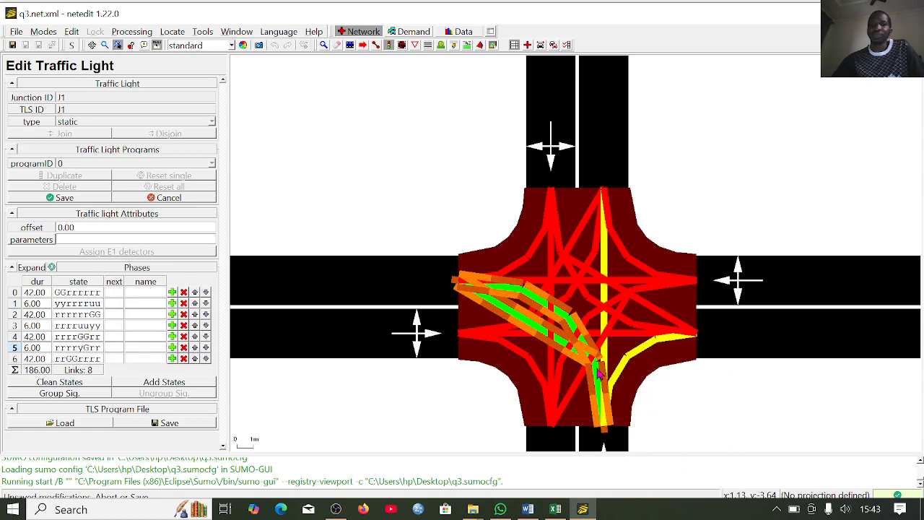
right_click(598, 372)
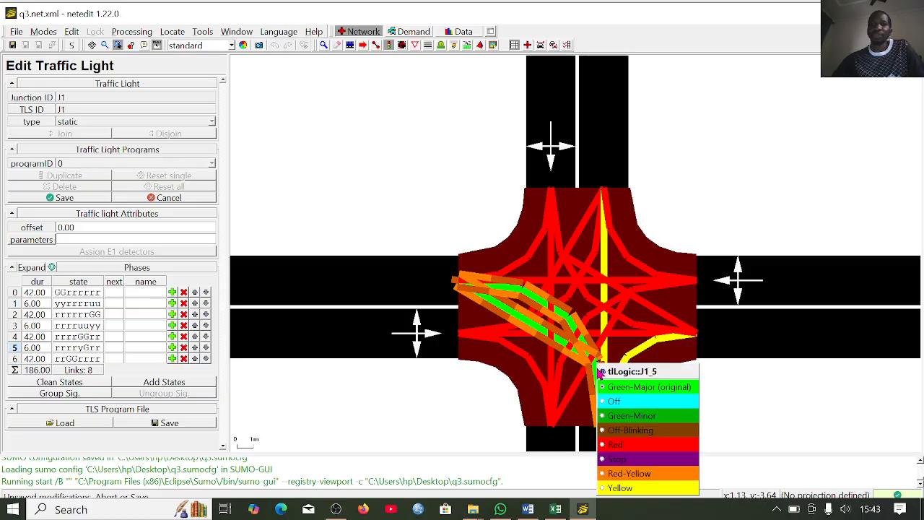
click(640, 489)
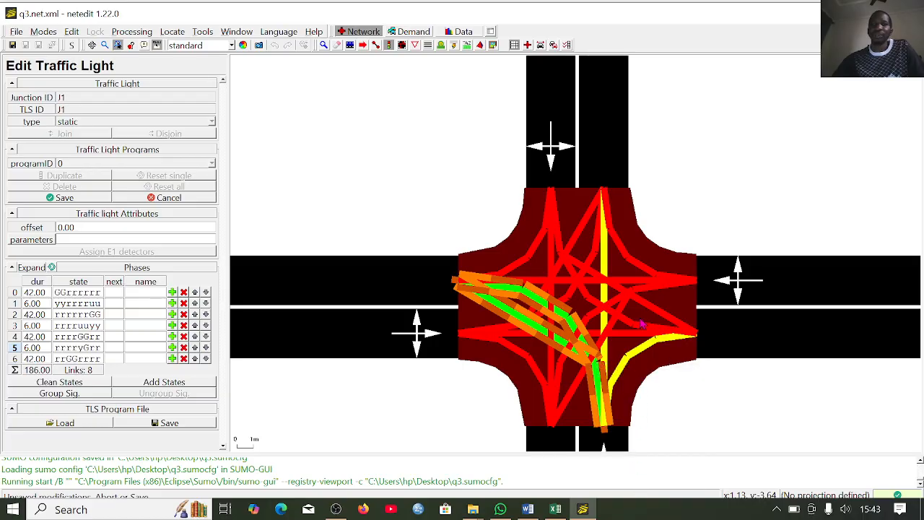
right_click(639, 271)
click(700, 374)
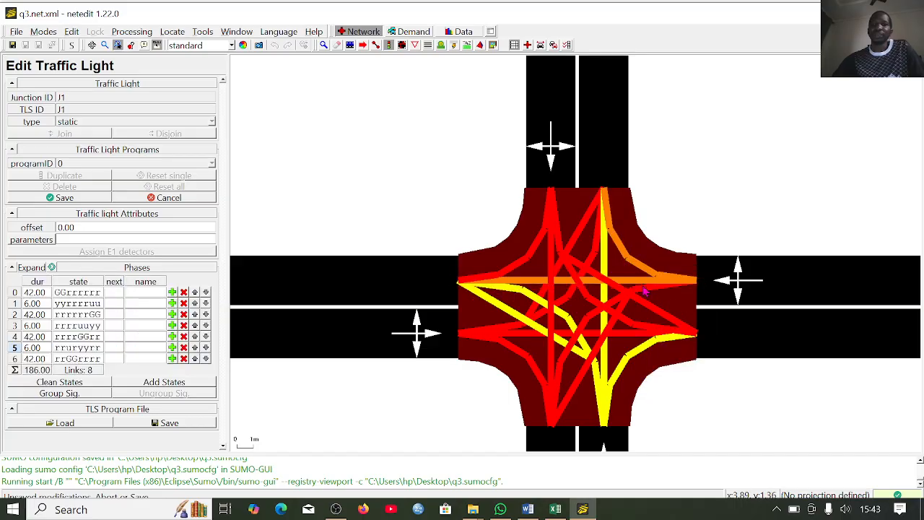
right_click(645, 297)
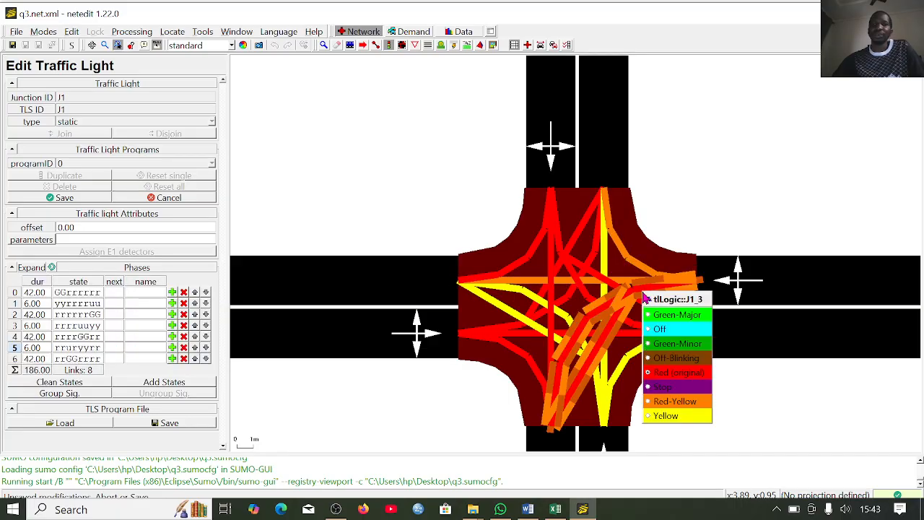
click(691, 406)
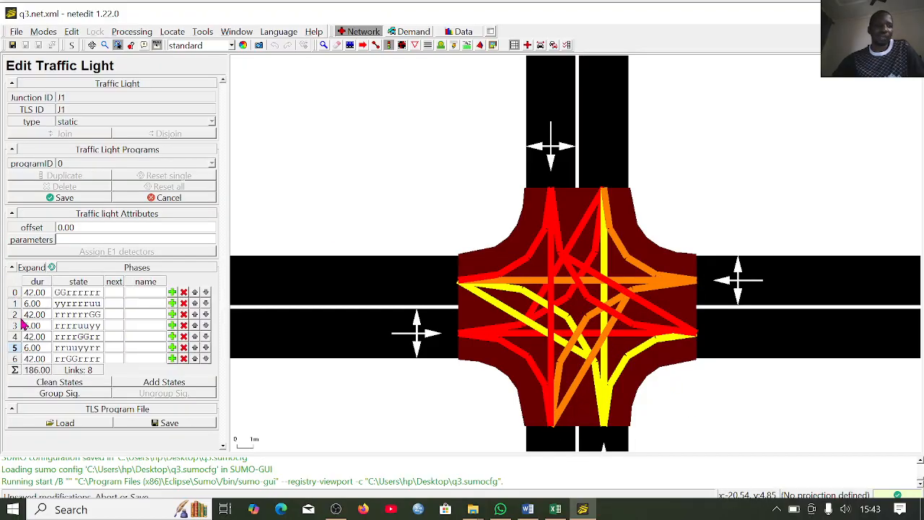
- Duplicate phase 6 and set the copy's duration to 6
click(171, 359)
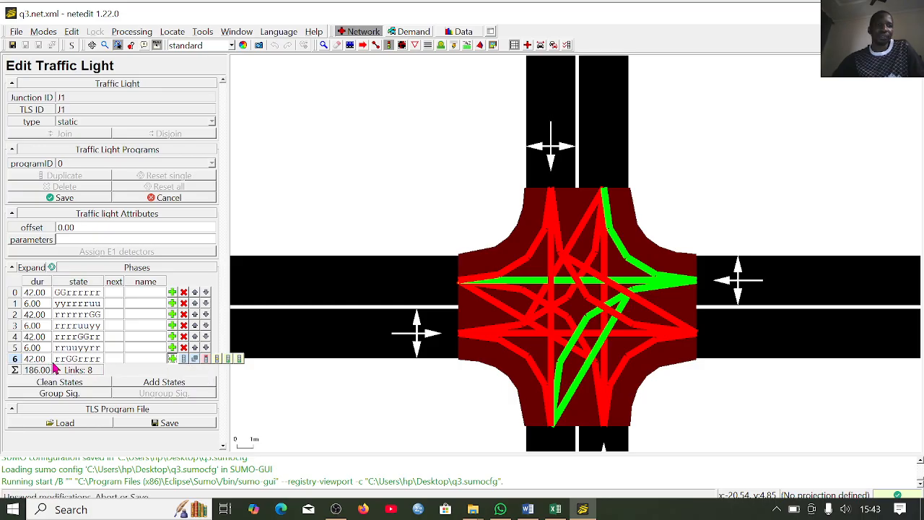
click(185, 360)
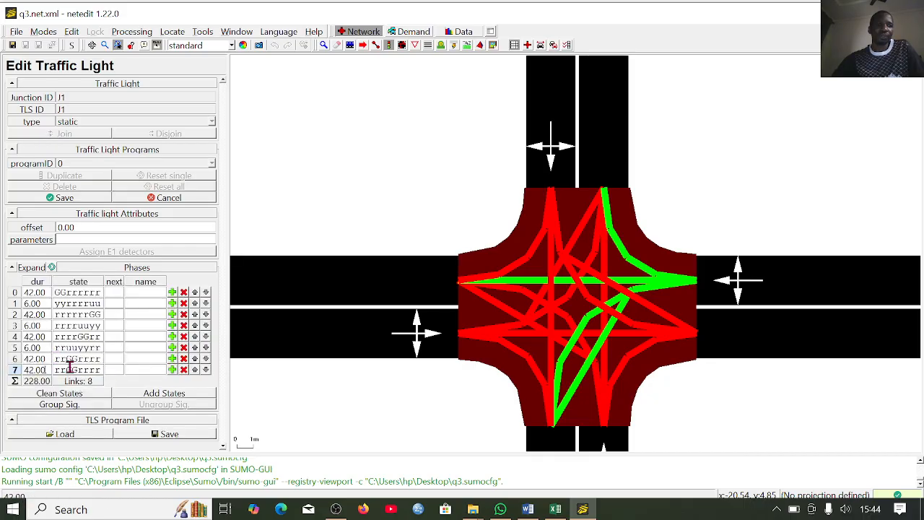
key(BackSpace)
key(BackSpace)
key(BackSpace)
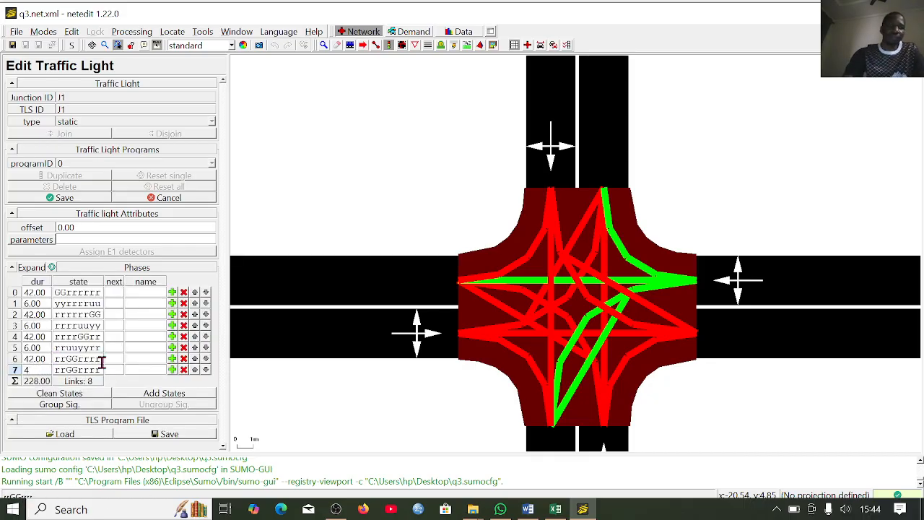
text(6)
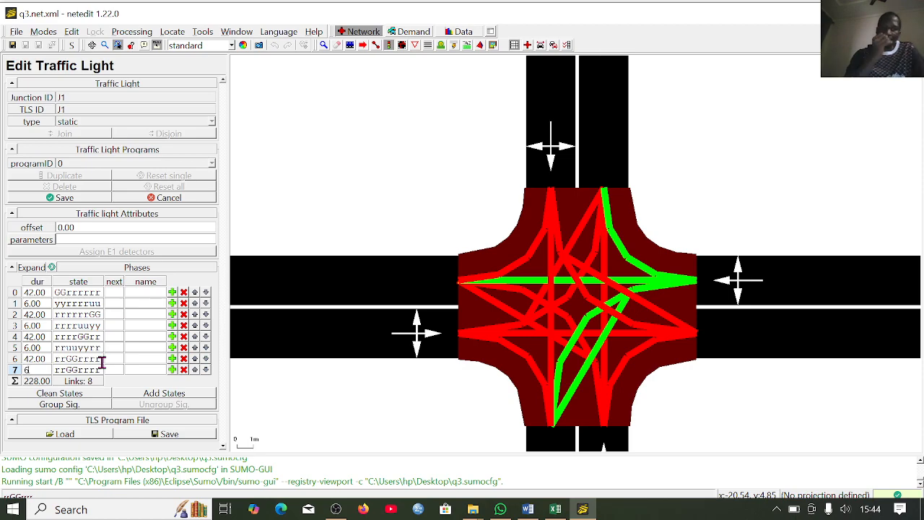
- In phase 7, set all east-approach movements to Yellow and all north-approach movements to Red-Yellow
click(638, 270)
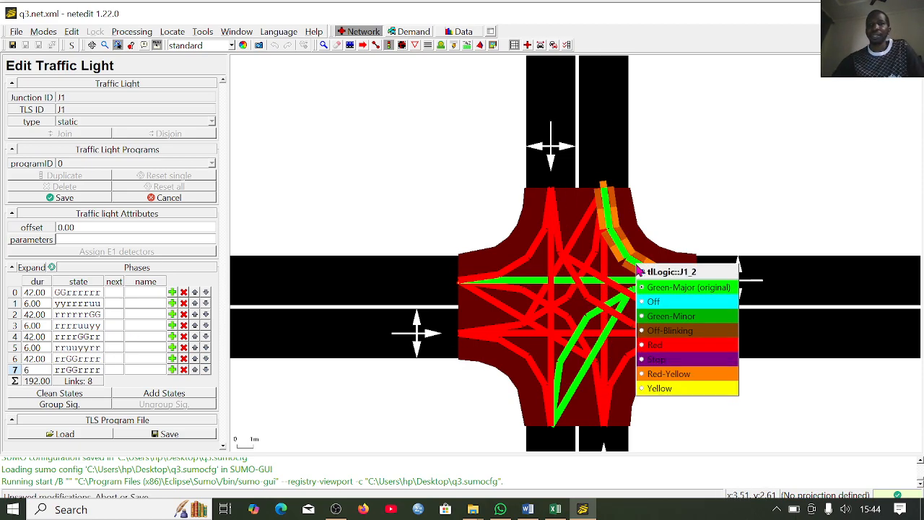
click(678, 397)
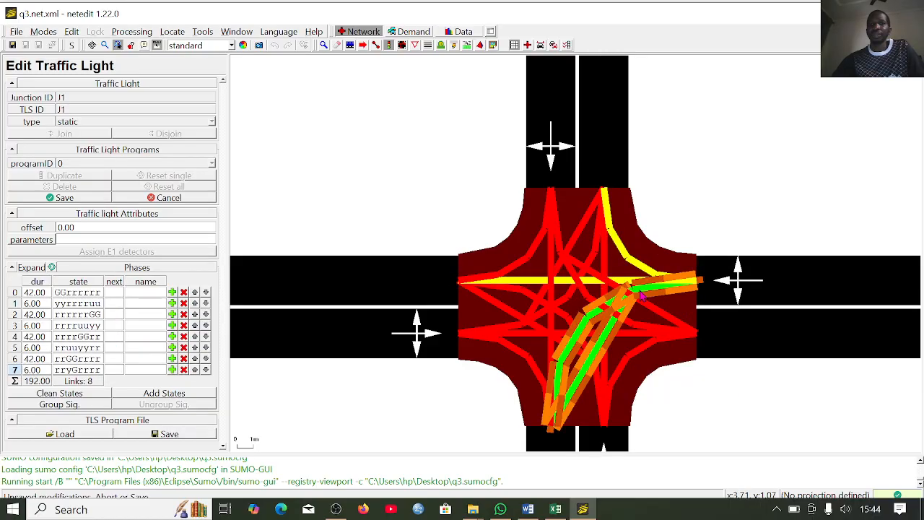
click(641, 293)
click(673, 415)
click(558, 239)
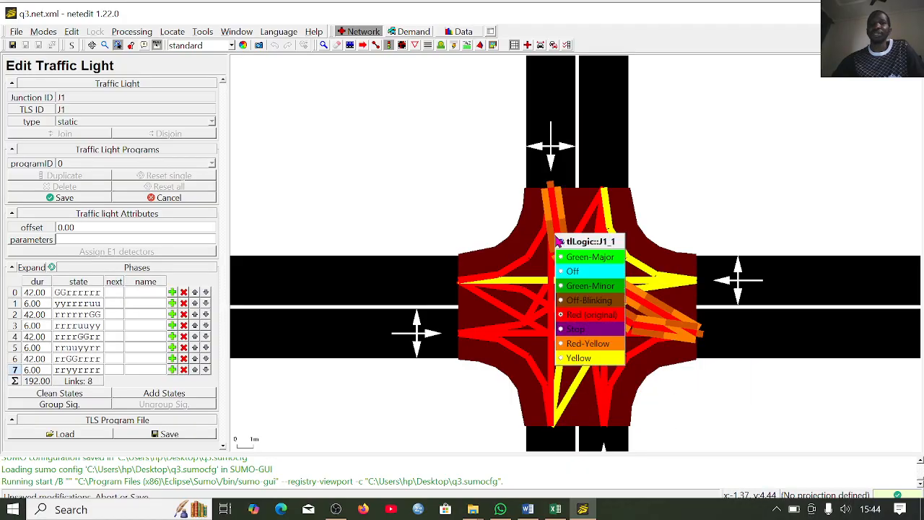
click(605, 347)
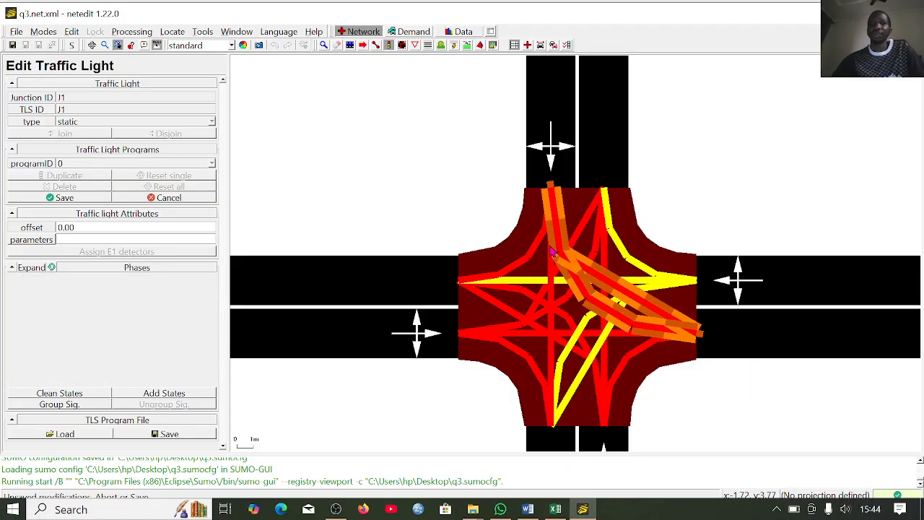
click(549, 228)
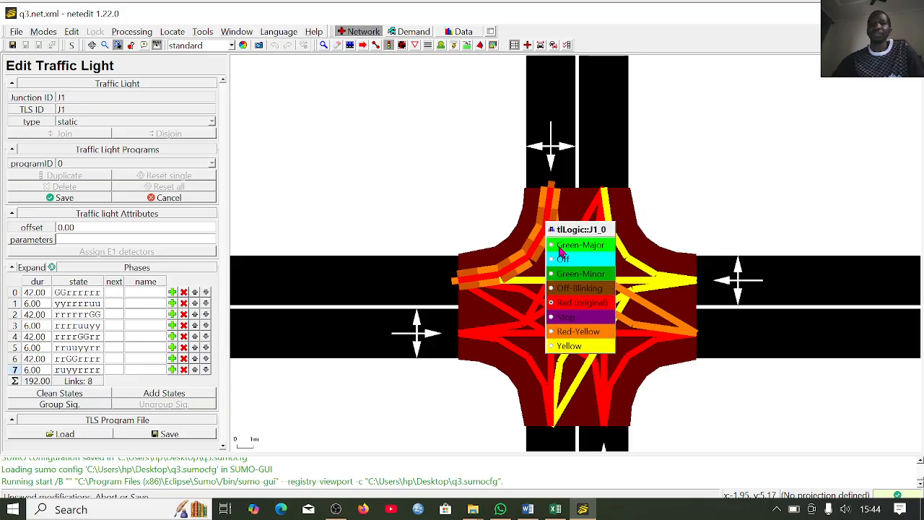
click(585, 332)
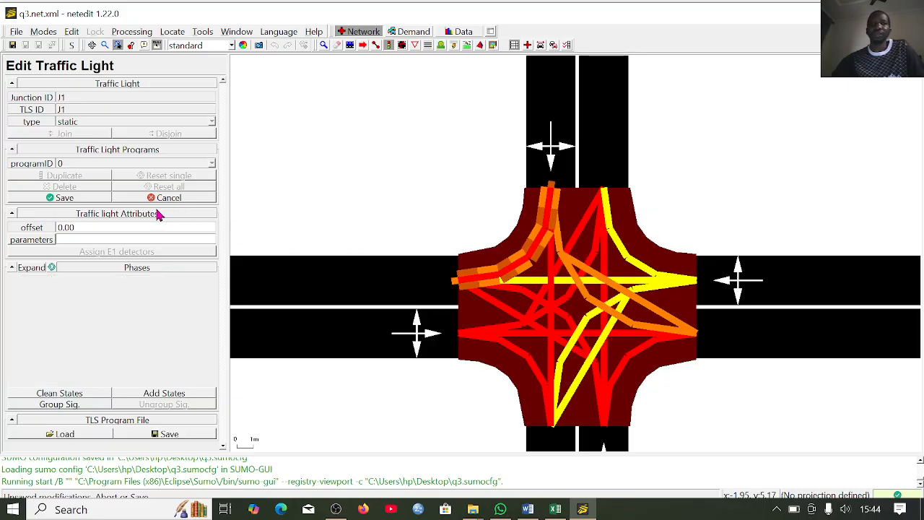
- Save the modified traffic light program and run the simulation in sumo-gui
click(63, 200)
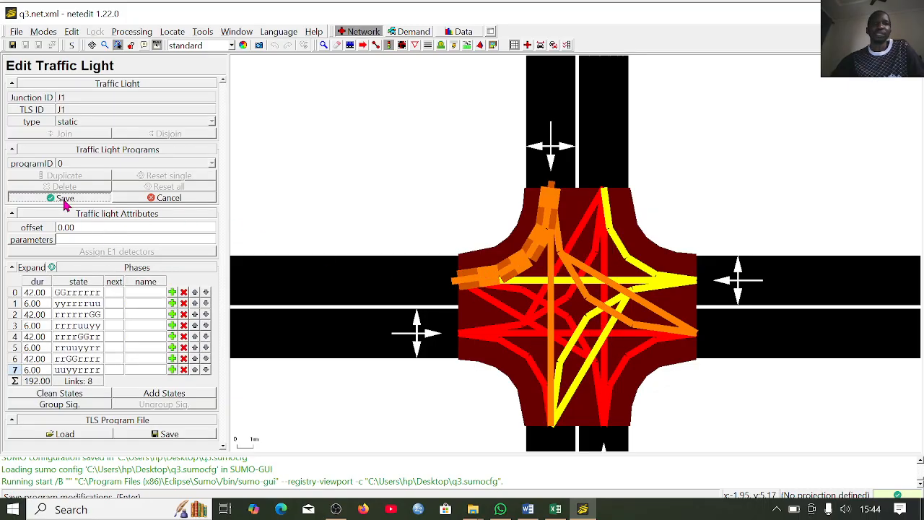
click(72, 32)
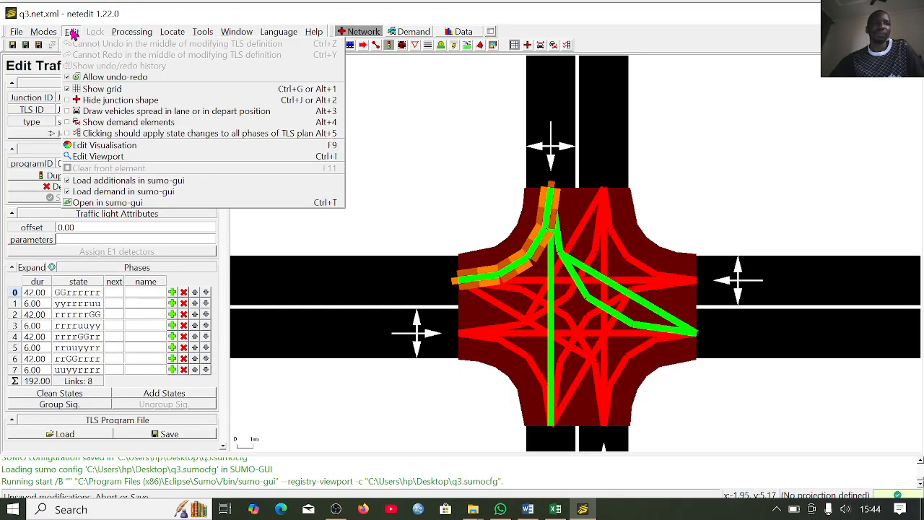
click(79, 204)
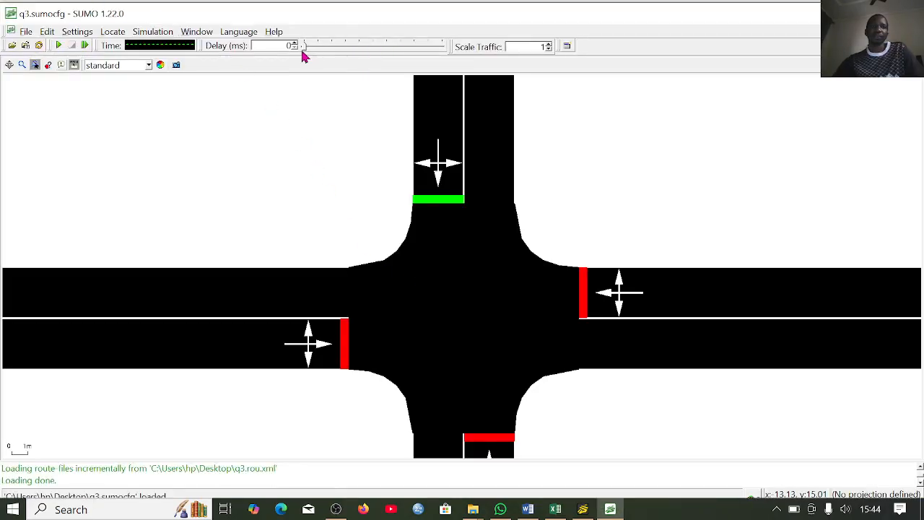
click(60, 46)
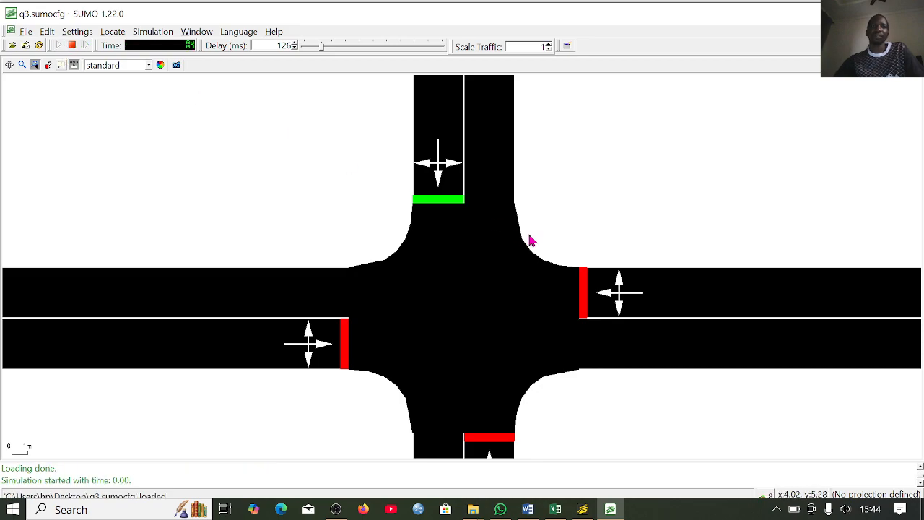